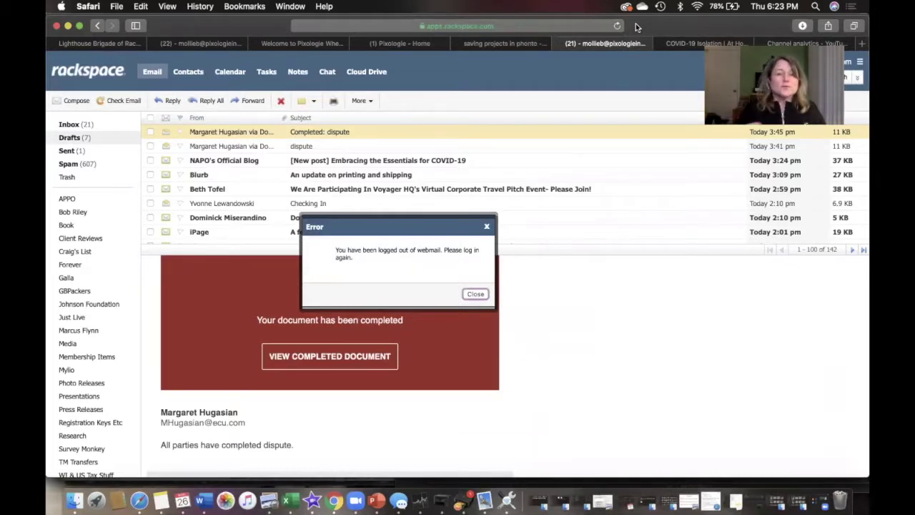
Step: Close Safari's webmail, YouTube, analytics, search and Pixologie tabs, then the Safari window
{"action": "left_click_drag", "start_coordinate": [411, 26], "coordinate": [267, 467]}
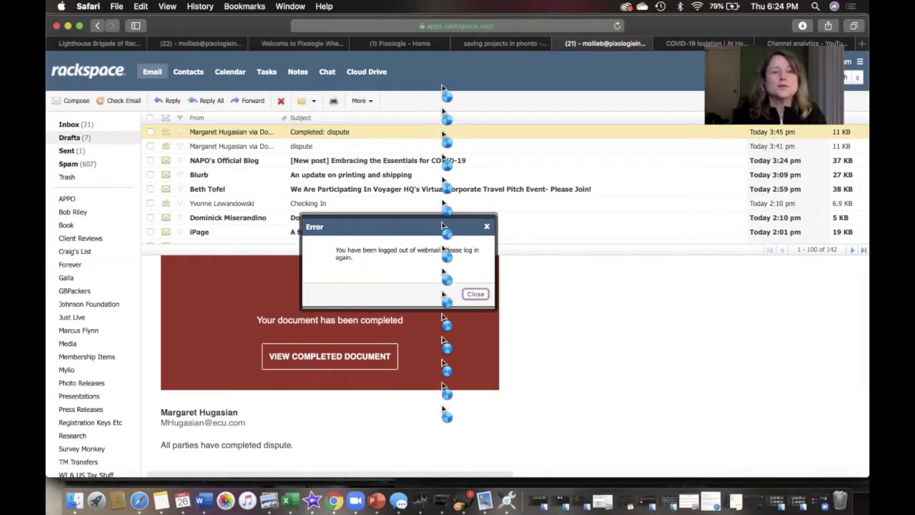
{"action": "left_click", "coordinate": [558, 43]}
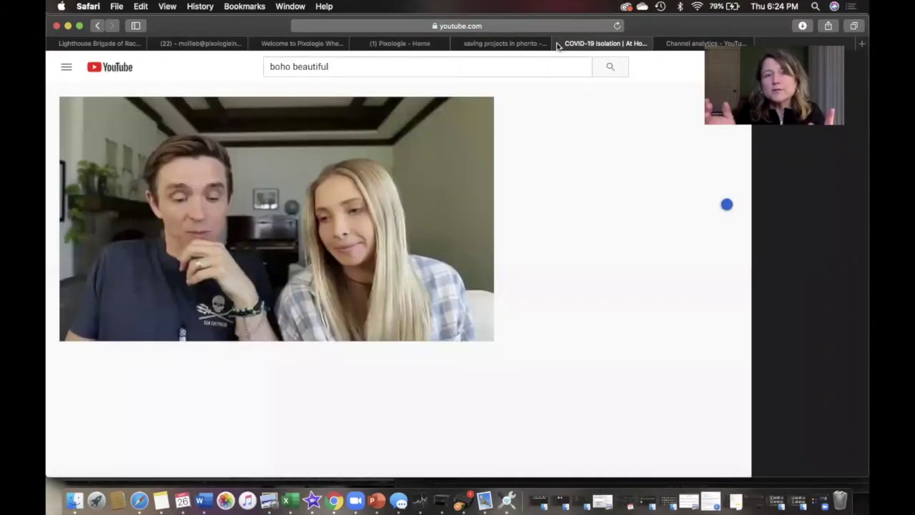
{"action": "left_click", "coordinate": [558, 44]}
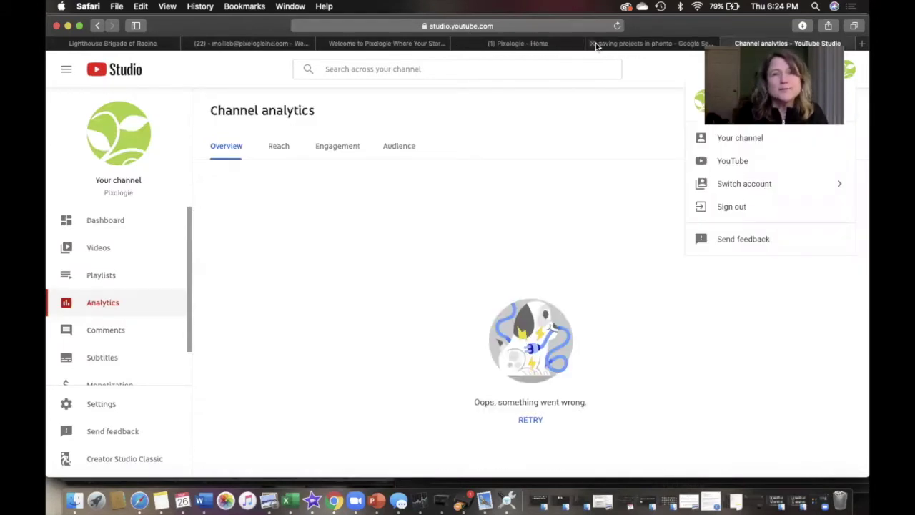
{"action": "left_click", "coordinate": [728, 46]}
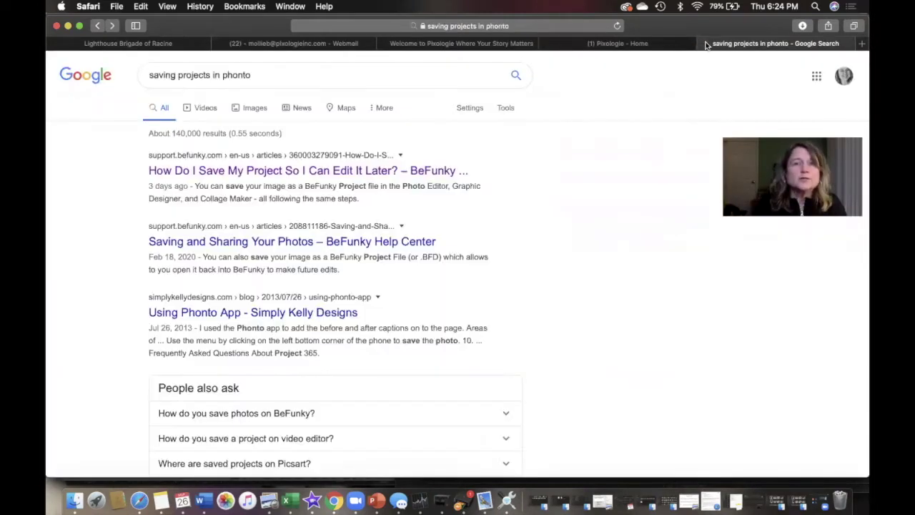
{"action": "left_click", "coordinate": [705, 45]}
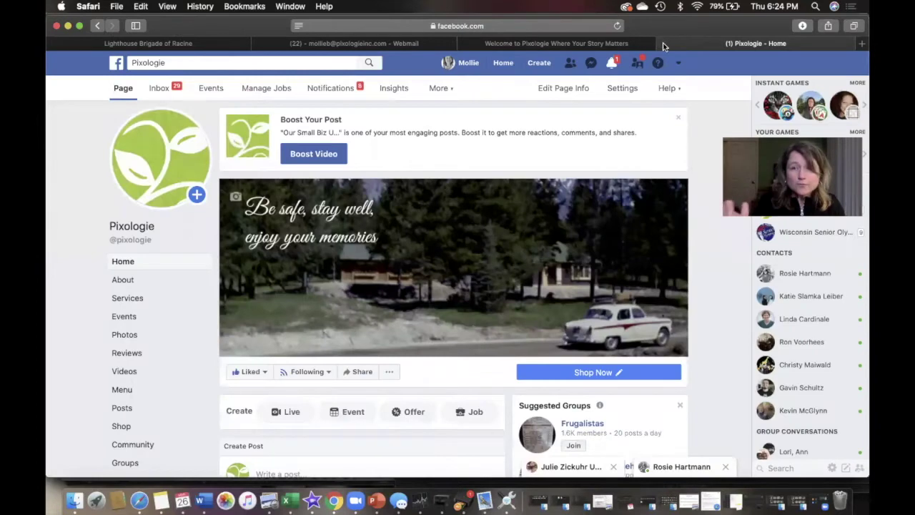
{"action": "left_click", "coordinate": [663, 47]}
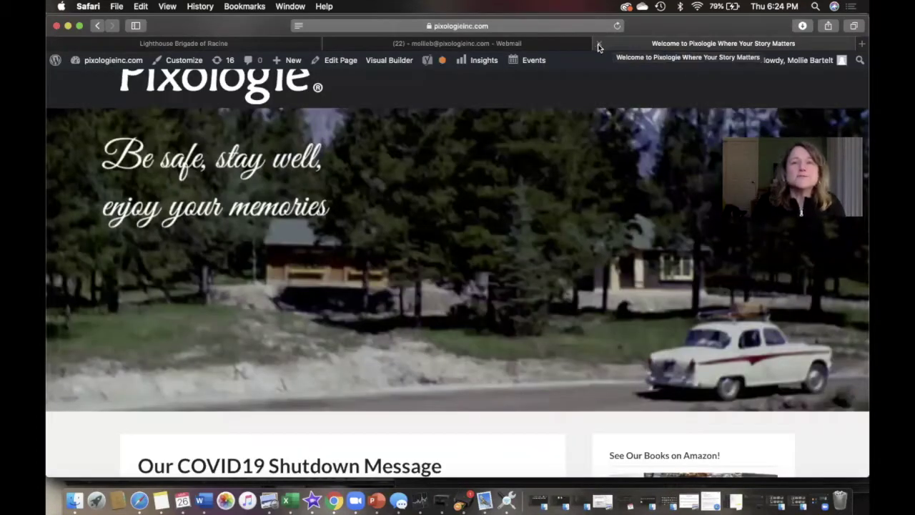
{"action": "left_click", "coordinate": [599, 46]}
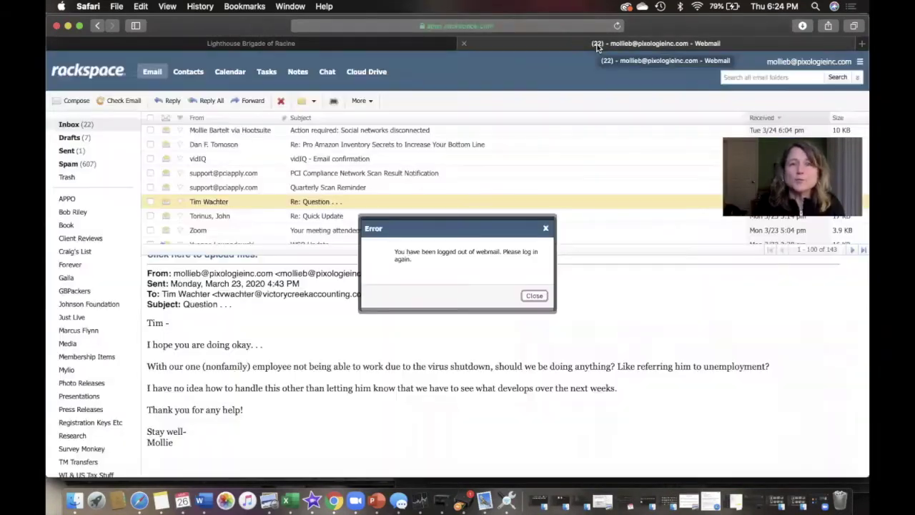
{"action": "left_click", "coordinate": [466, 43]}
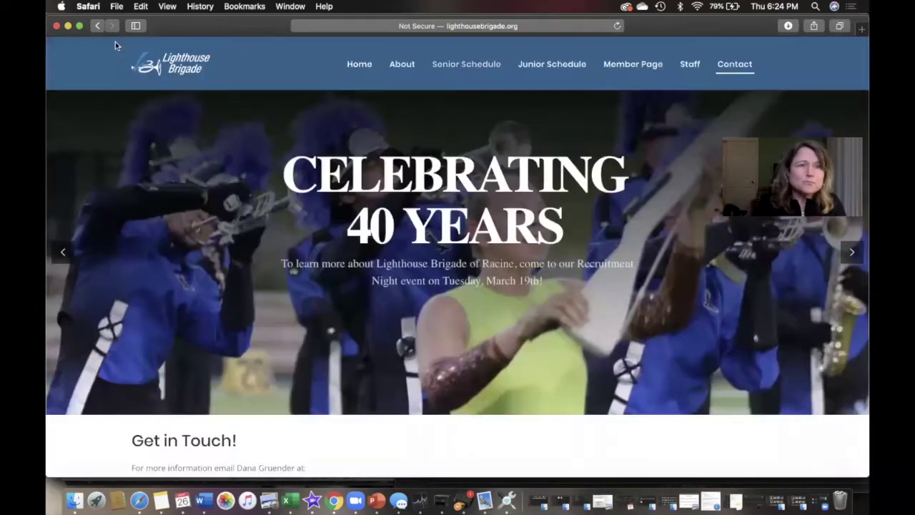
{"action": "left_click", "coordinate": [55, 26]}
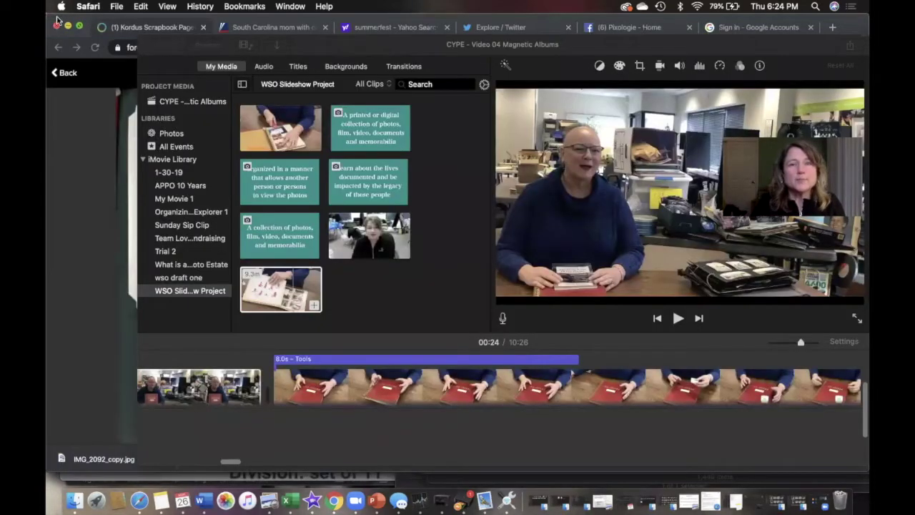
Step: Minimize the iMovie 'CYPE - Video 04 Magnetic Albums' project window to the Dock
{"action": "left_click", "coordinate": [160, 47]}
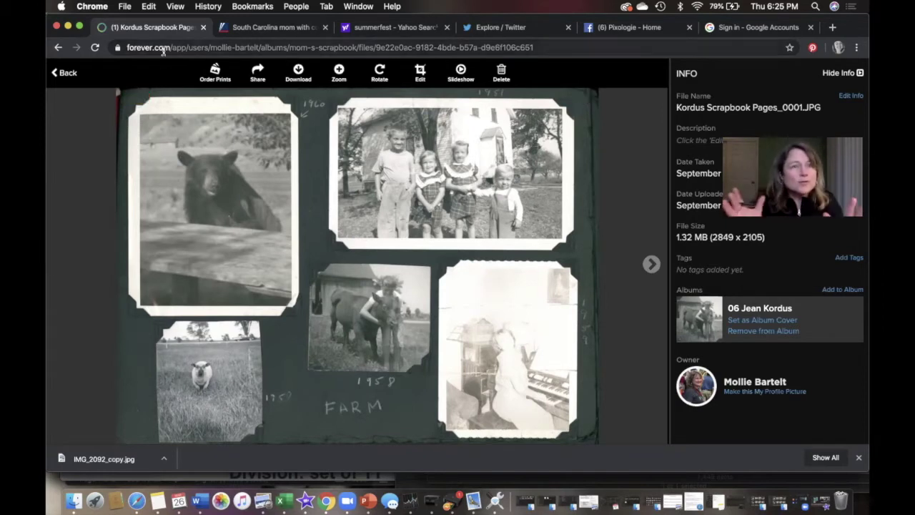
Step: Close Chrome's scrapbook, news, search, Twitter and Pixologie Facebook tabs, discarding the draft post, then the window
{"action": "left_click", "coordinate": [203, 28]}
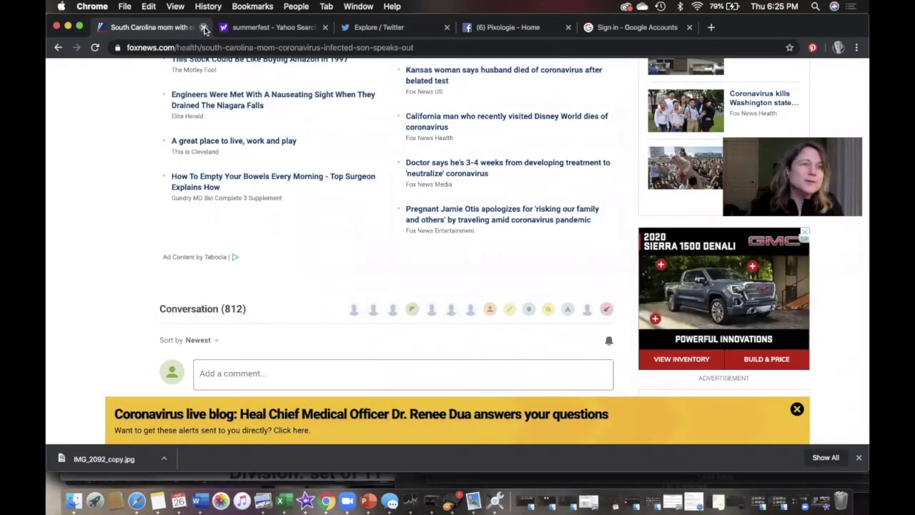
{"action": "left_click", "coordinate": [204, 28]}
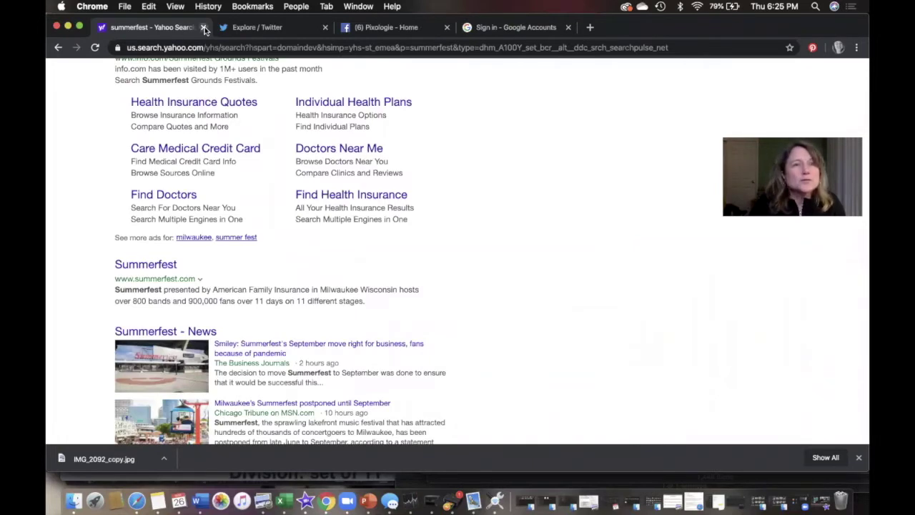
{"action": "left_click", "coordinate": [204, 28]}
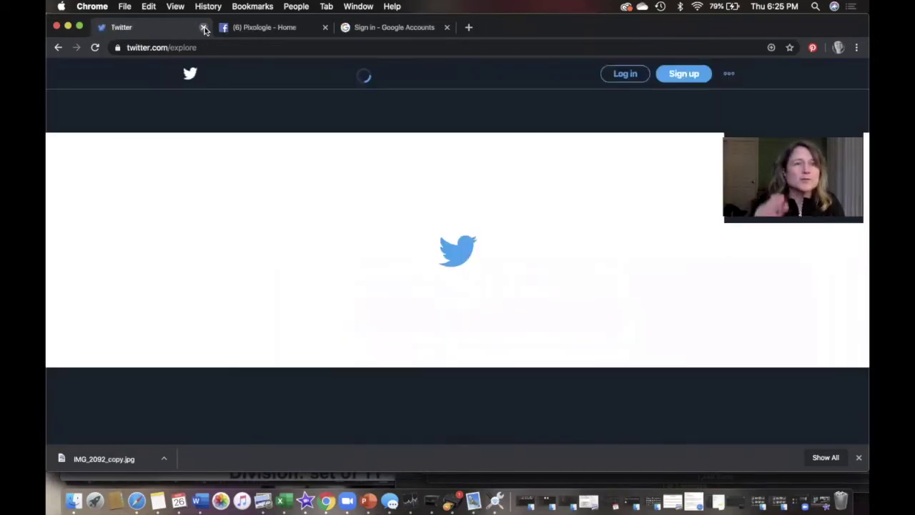
{"action": "left_click", "coordinate": [204, 28]}
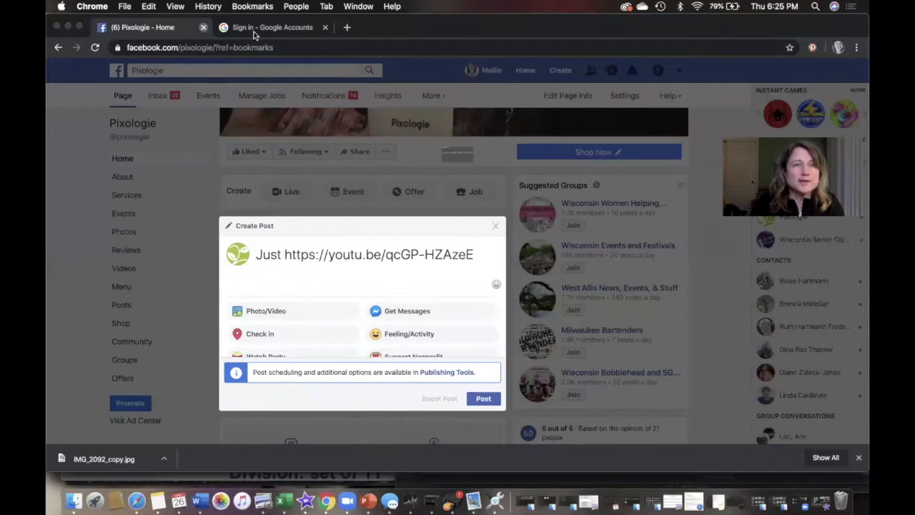
{"action": "left_click", "coordinate": [204, 28]}
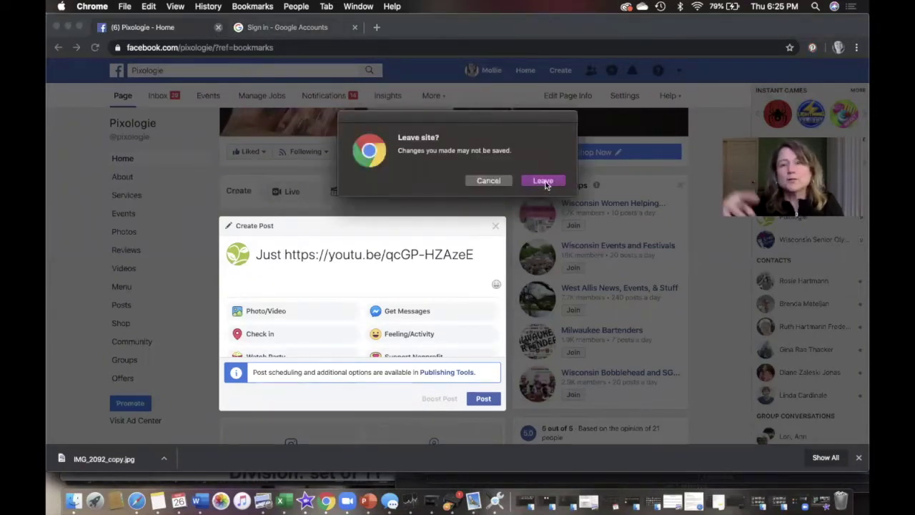
{"action": "left_click", "coordinate": [544, 181]}
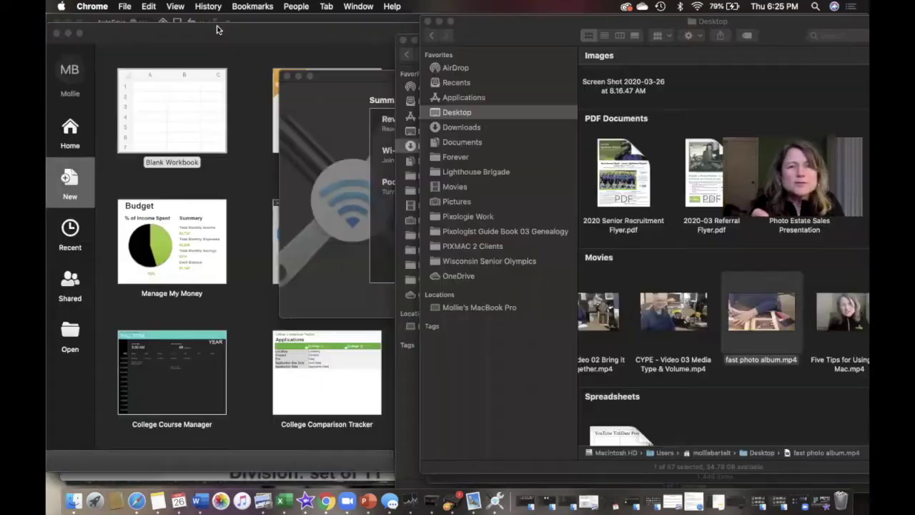
{"action": "left_click", "coordinate": [221, 29]}
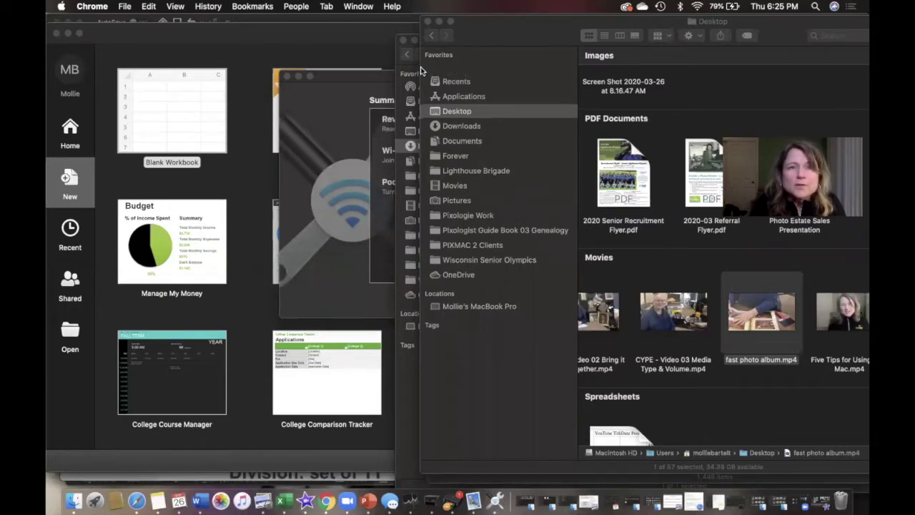
Step: Close the Desktop, Recents and Downloads Finder windows, dismiss Wireless Diagnostics, and close the tmp window
{"action": "left_click_drag", "start_coordinate": [562, 33], "coordinate": [289, 127]}
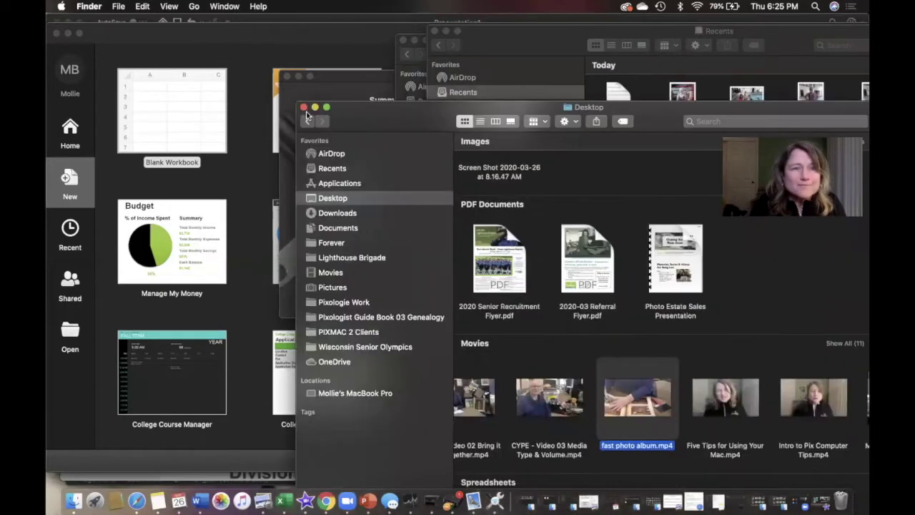
{"action": "left_click", "coordinate": [303, 106]}
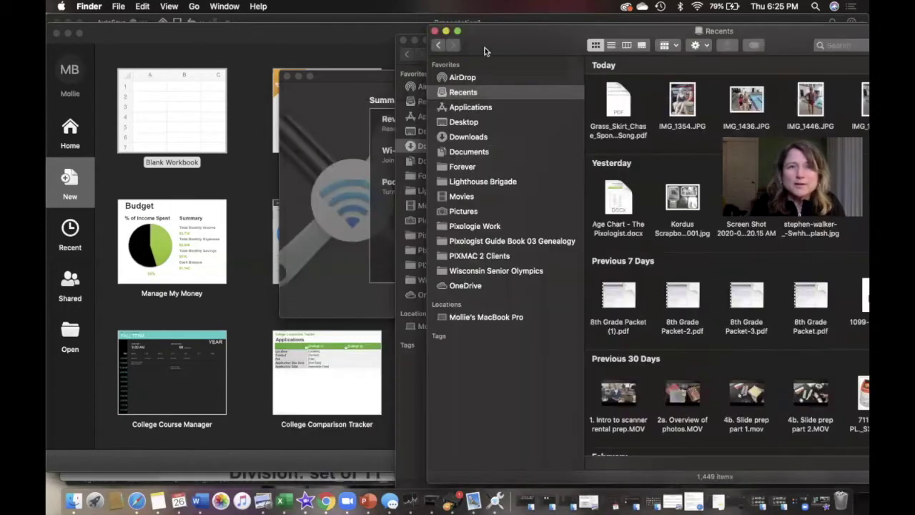
{"action": "left_click", "coordinate": [434, 31]}
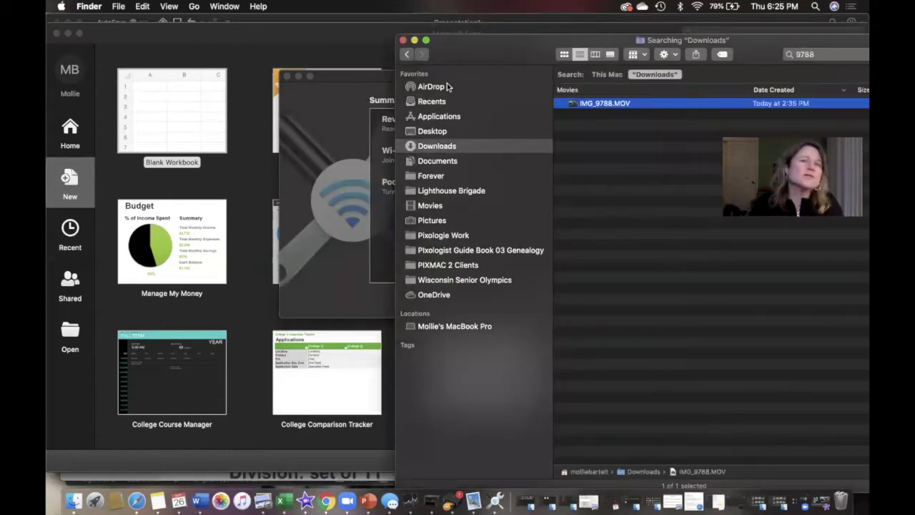
{"action": "left_click", "coordinate": [403, 41]}
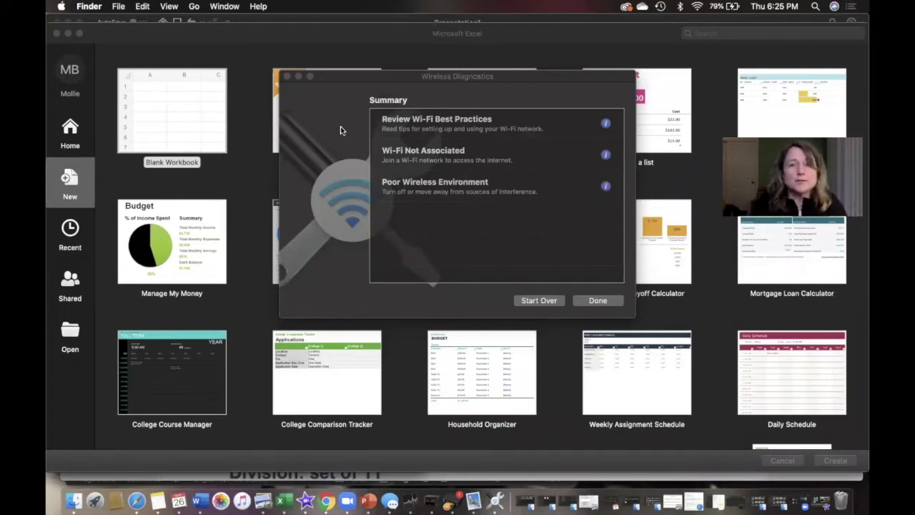
{"action": "left_click", "coordinate": [593, 301]}
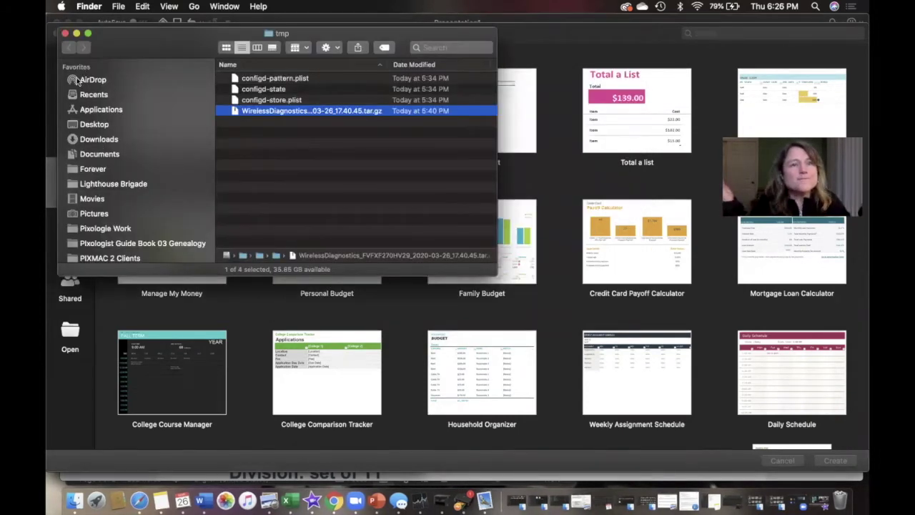
{"action": "left_click", "coordinate": [65, 34]}
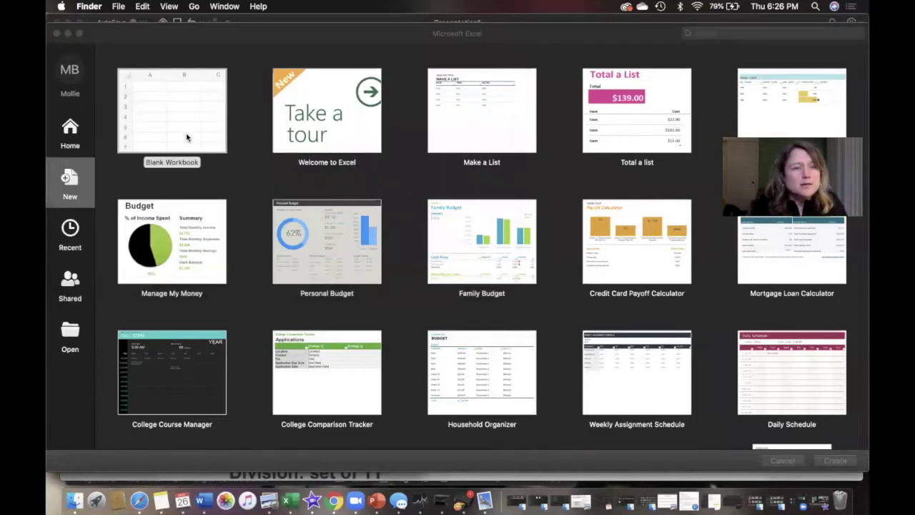
Step: Close Excel's template gallery, then close the Marketing Meeting presentation
{"action": "left_click", "coordinate": [193, 50]}
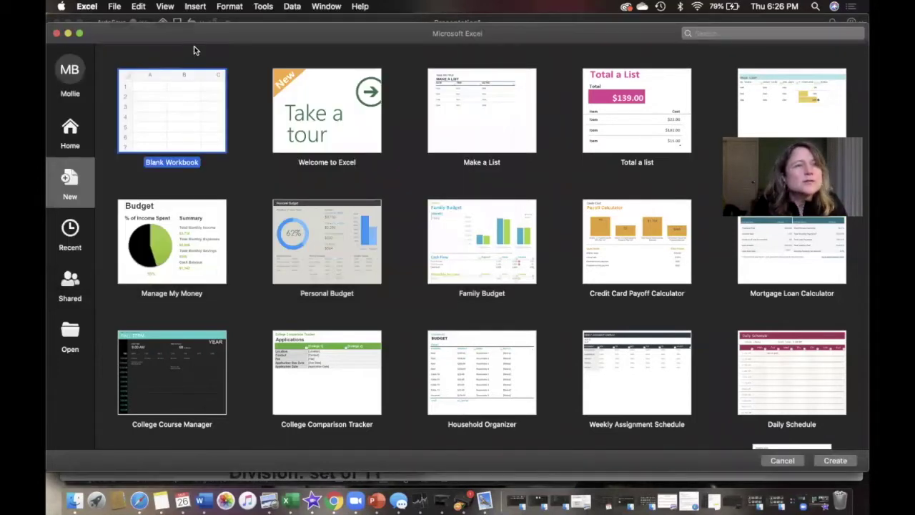
{"action": "left_click", "coordinate": [57, 34]}
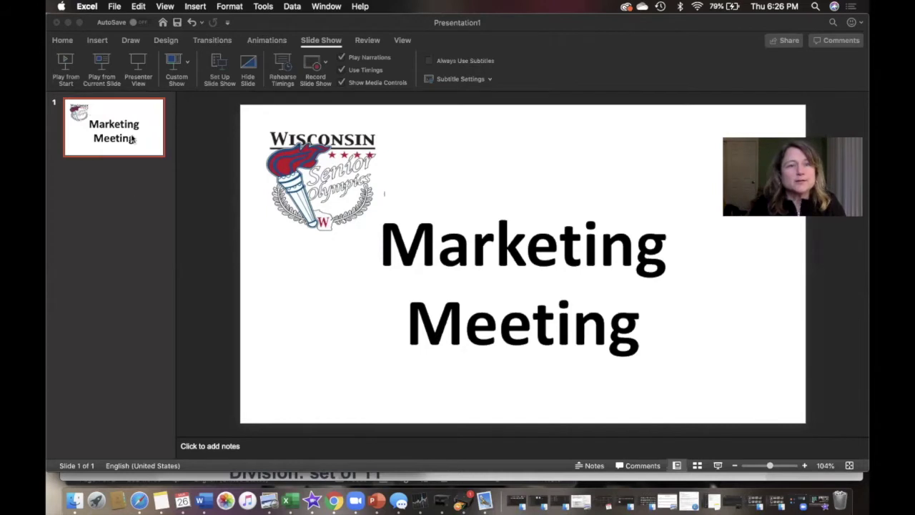
{"action": "left_click", "coordinate": [58, 23]}
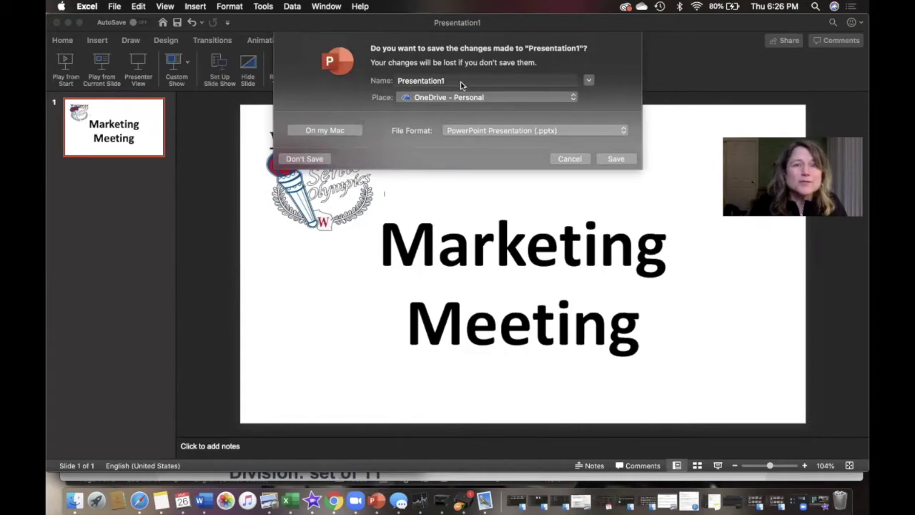
Step: Save the Marketing Meeting presentation as 'WSO Marketing Page' to OneDrive - Personal
{"action": "left_click", "coordinate": [461, 82]}
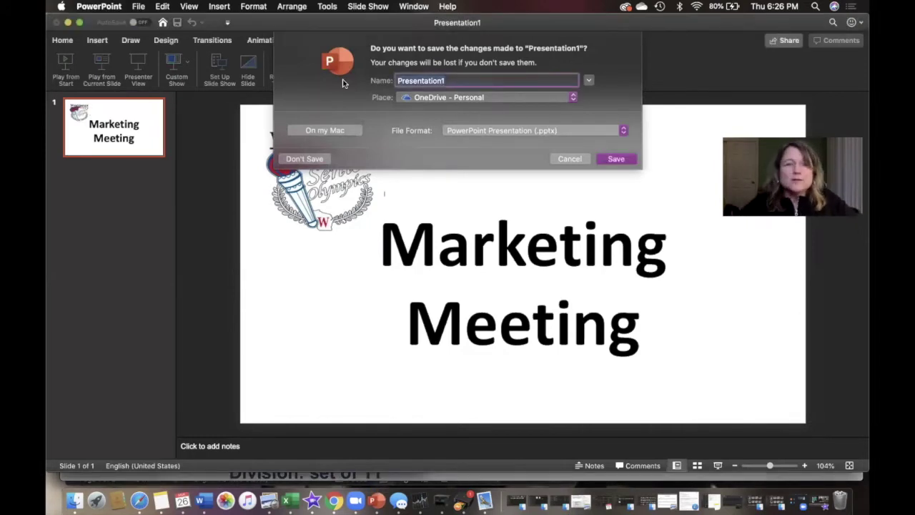
{"action": "type", "text": "WSO Marketing Page"}
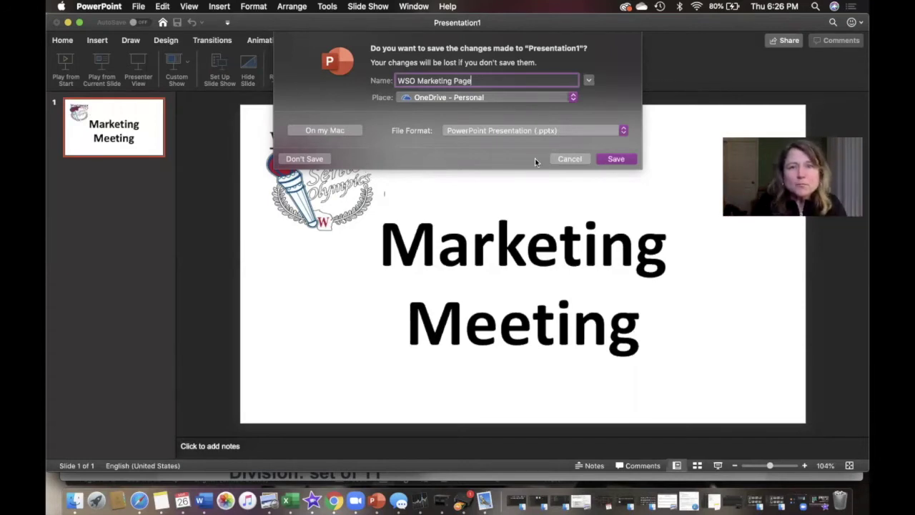
{"action": "left_click", "coordinate": [617, 159]}
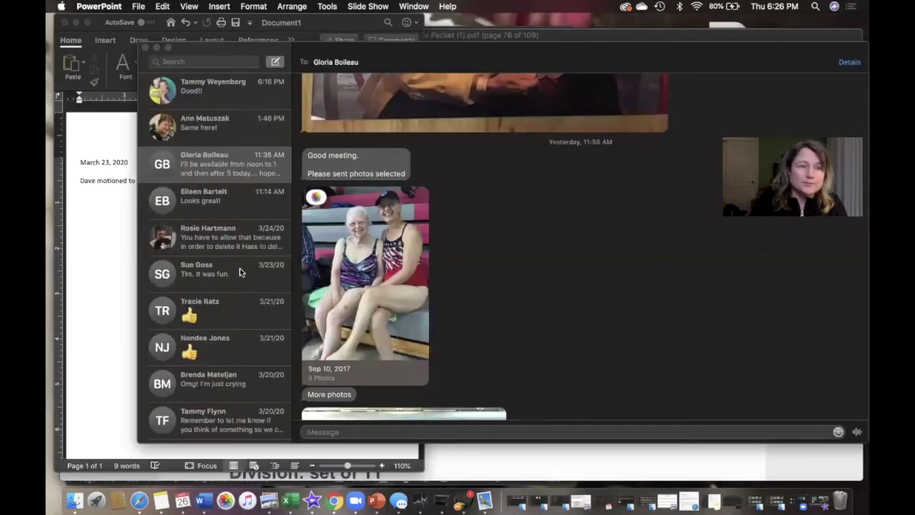
Step: Close the Messages conversation window to reveal Word's Document1
{"action": "left_click", "coordinate": [567, 277]}
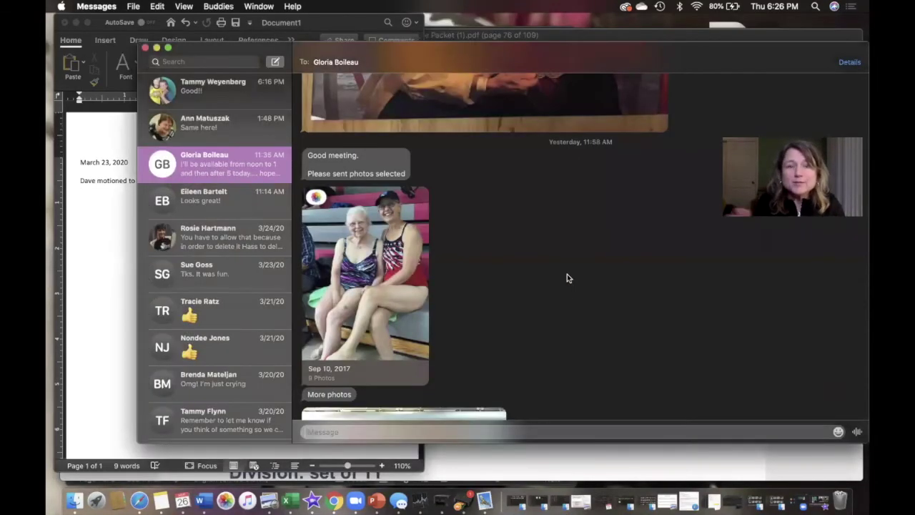
{"action": "scroll", "coordinate": [567, 277], "scroll_direction": "down", "scroll_amount": 10}
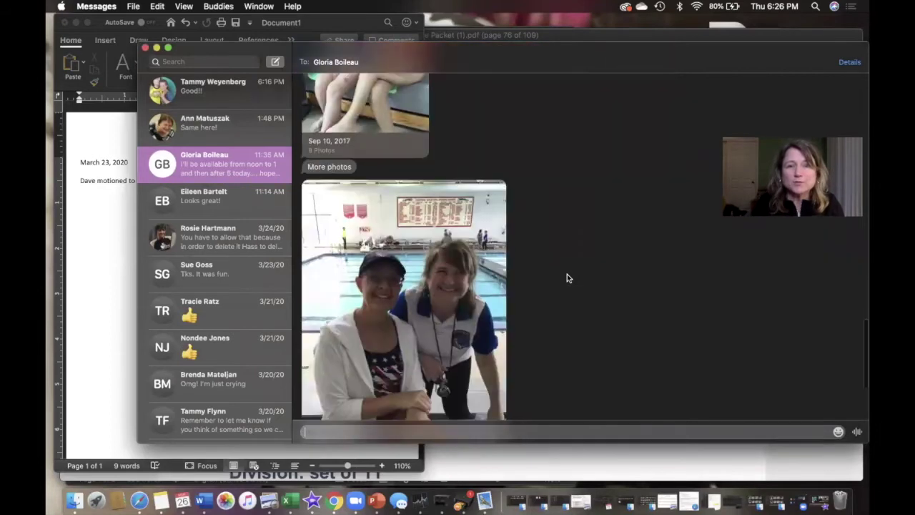
{"action": "scroll", "coordinate": [567, 277], "scroll_direction": "down", "scroll_amount": 2}
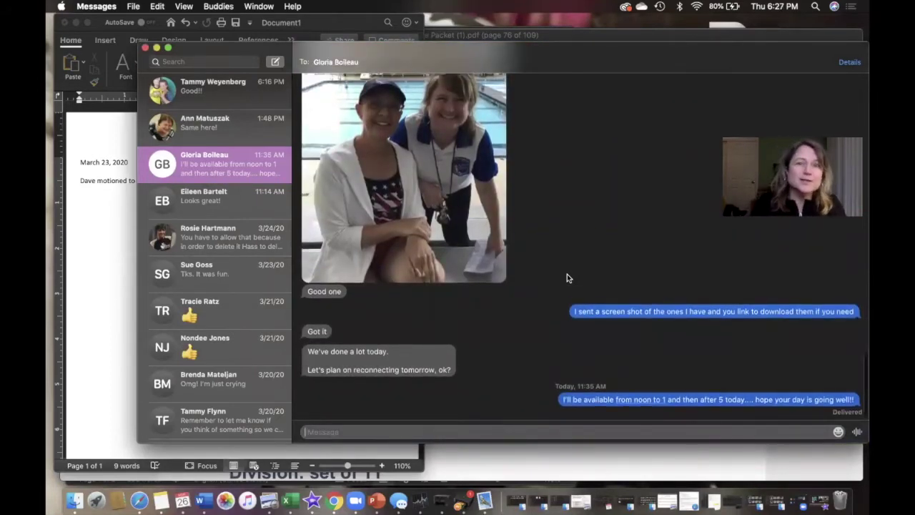
{"action": "scroll", "coordinate": [567, 277], "scroll_direction": "up", "scroll_amount": 5}
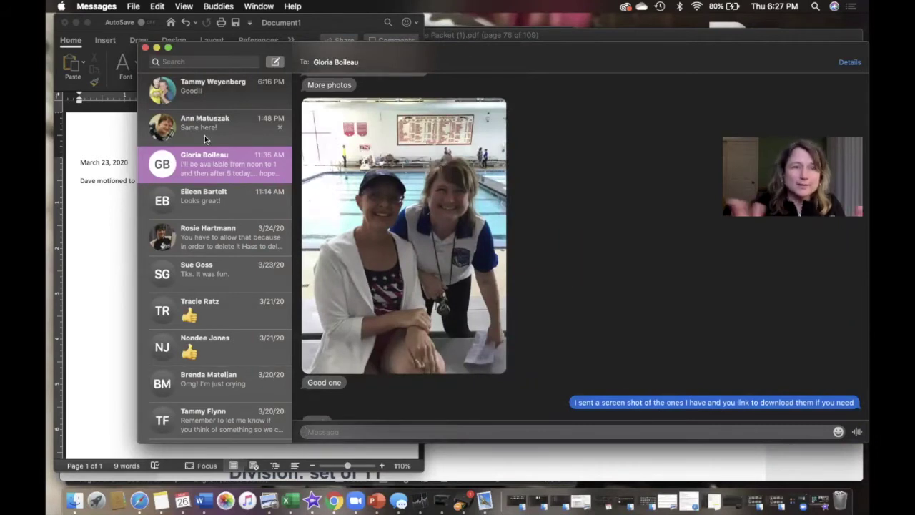
{"action": "left_click", "coordinate": [145, 48]}
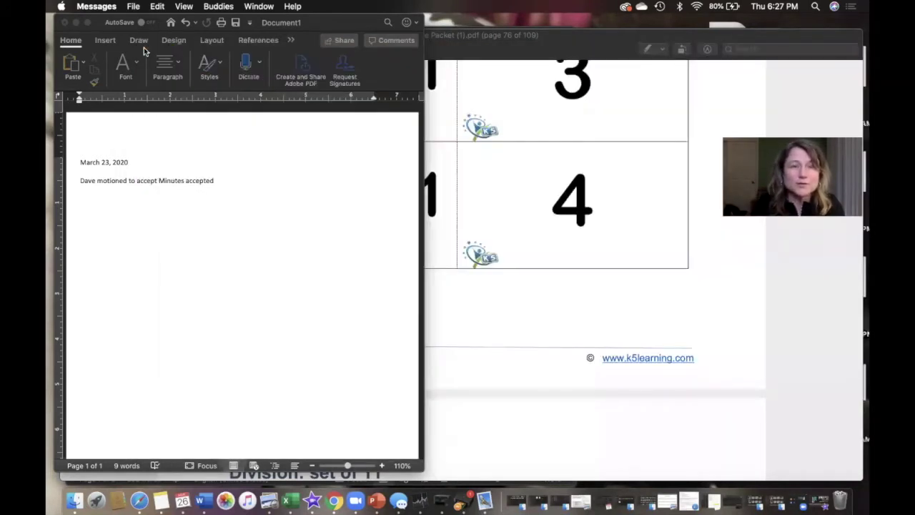
Step: Start Save As on the minutes document, naming it 'Marketing Minutes 2020-03-23'
{"action": "left_click", "coordinate": [178, 208]}
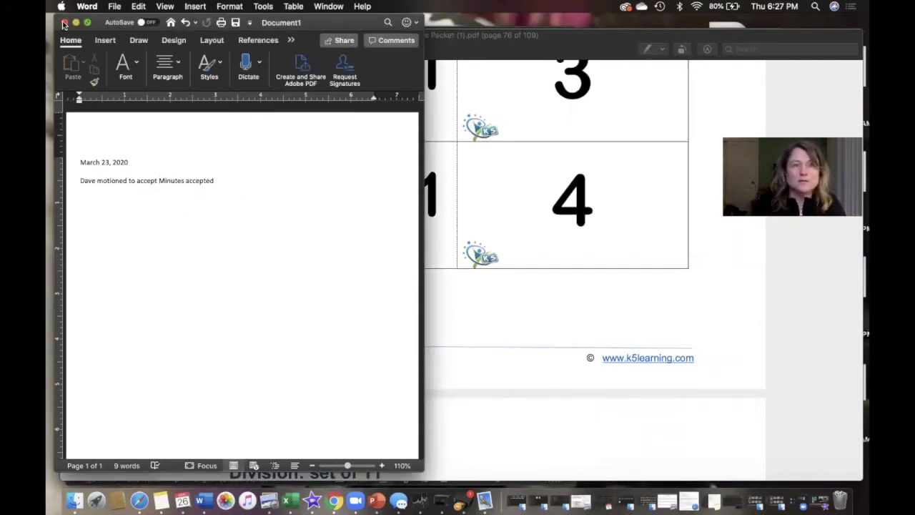
{"action": "left_click", "coordinate": [114, 6]}
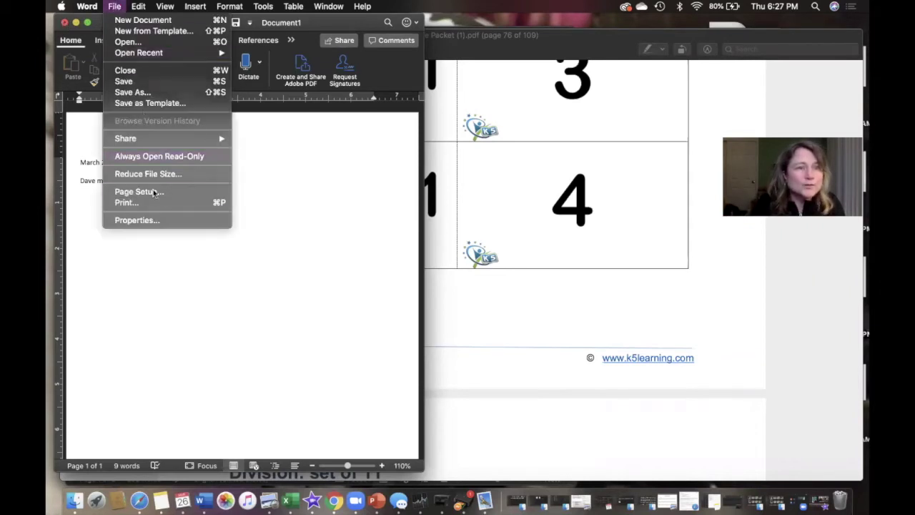
{"action": "left_click", "coordinate": [143, 94]}
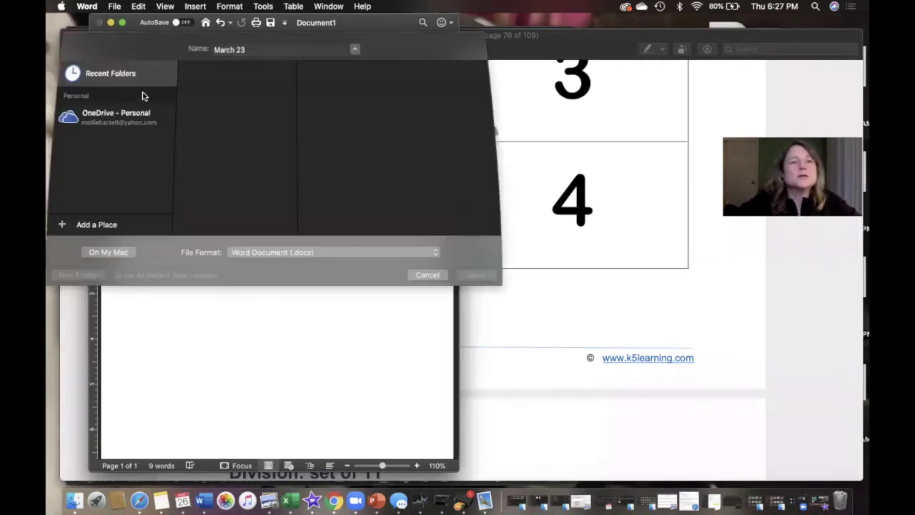
{"action": "type", "text": "Marekt"}
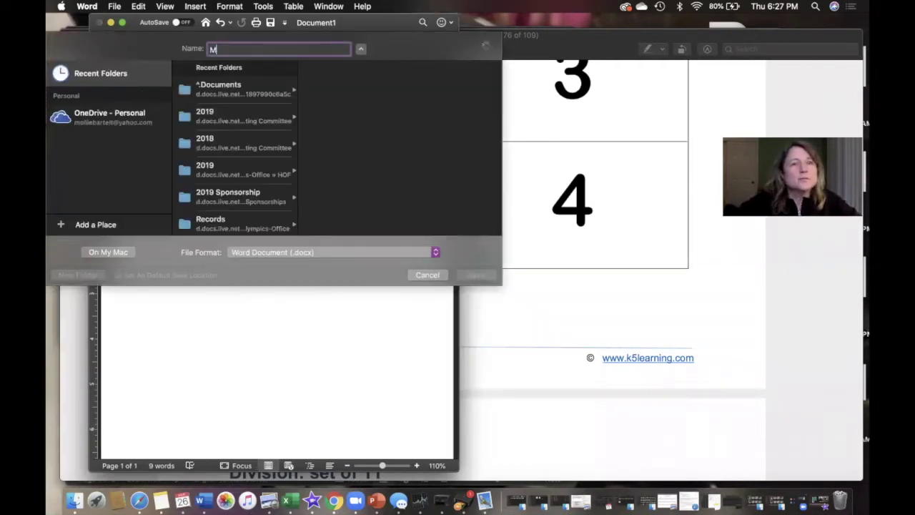
{"action": "key", "text": "BackSpace"}
{"action": "key", "text": "BackSpace"}
{"action": "key", "text": "BackSpace"}
{"action": "type", "text": "keting "}
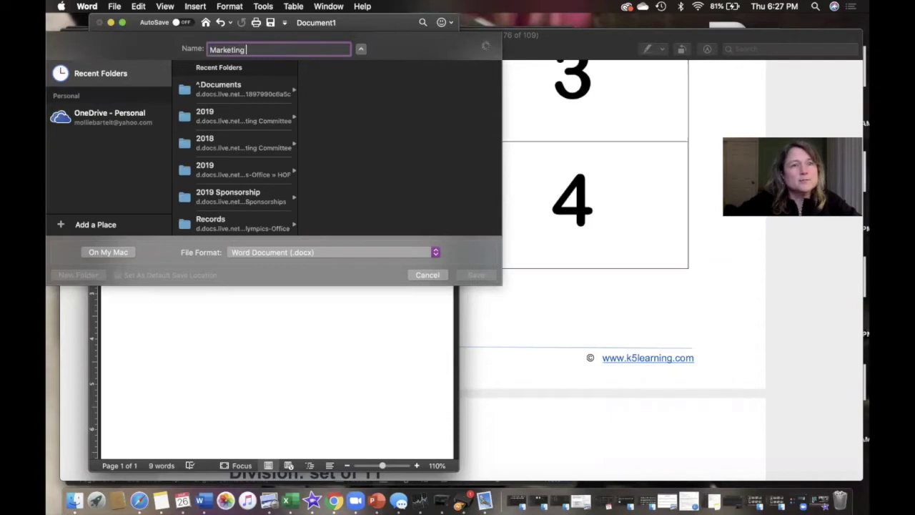
{"action": "type", "text": "Minutes 2020-03-23"}
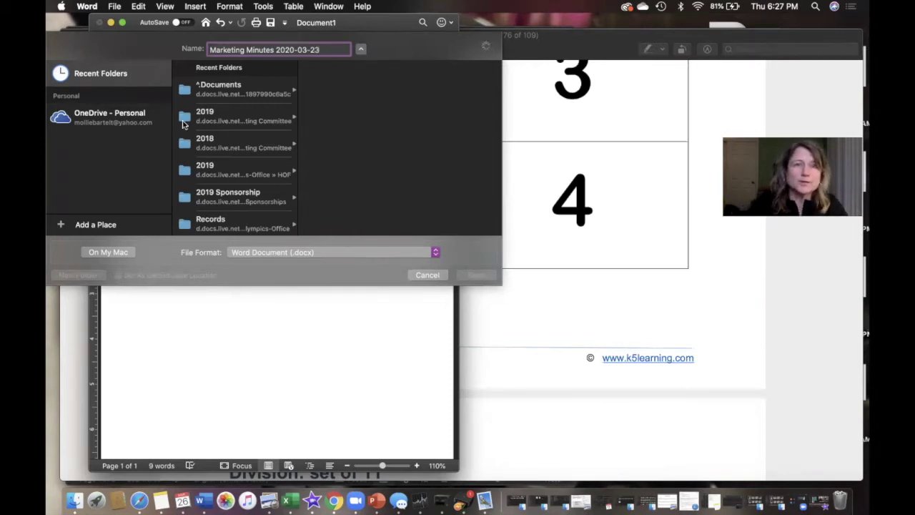
Step: Select the file name, move the Word window aside, and bring the 8th Grade Packet PDF forward
{"action": "key", "text": "super+a"}
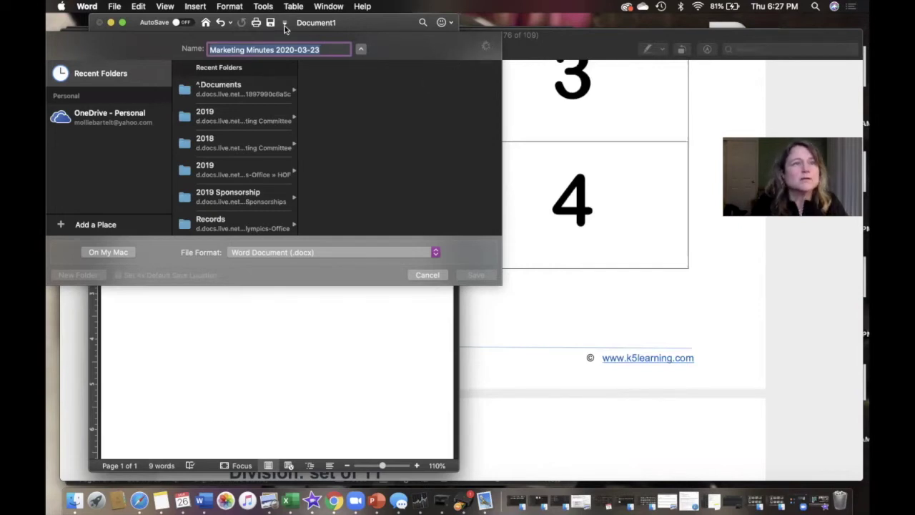
{"action": "left_click_drag", "start_coordinate": [350, 23], "coordinate": [388, 82]}
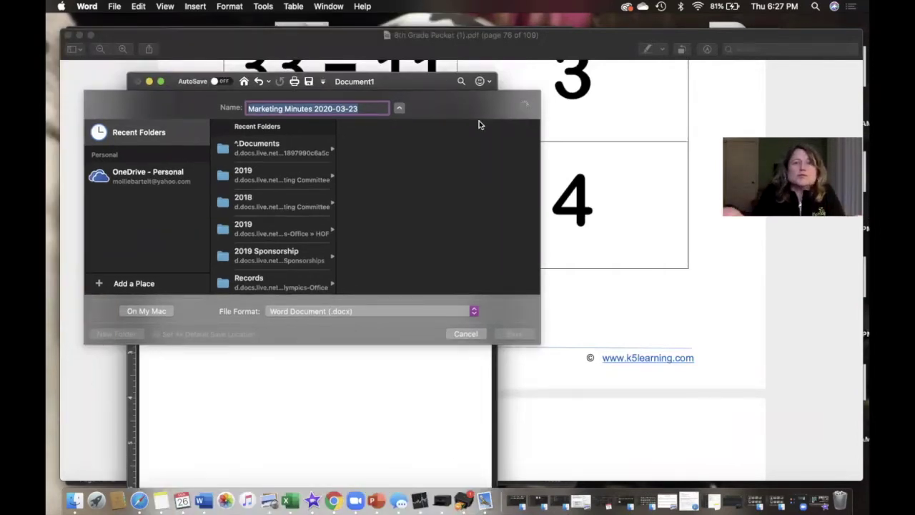
{"action": "left_click", "coordinate": [609, 102]}
Step: Page the 8th Grade Packet PDF back to page 68, then close the Preview window
{"action": "scroll", "coordinate": [609, 100], "scroll_direction": "up", "scroll_amount": 10}
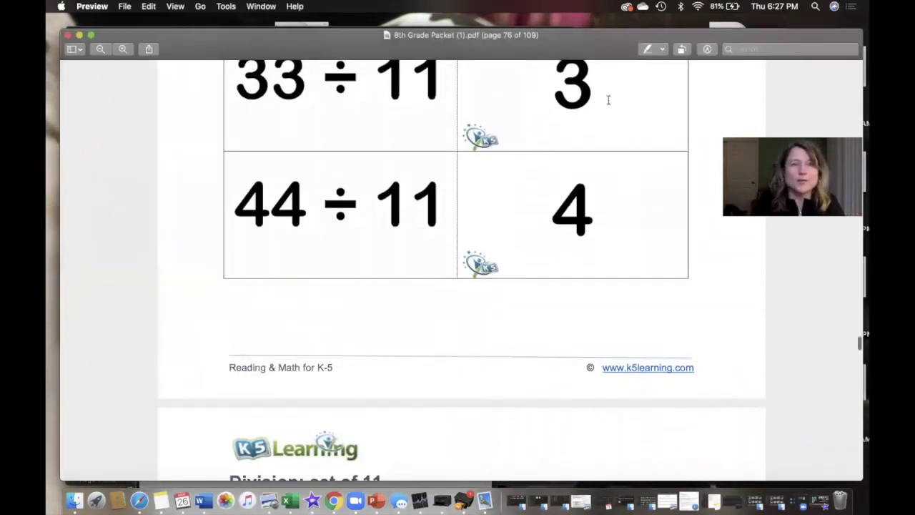
{"action": "scroll", "coordinate": [609, 100], "scroll_direction": "up", "scroll_amount": 2}
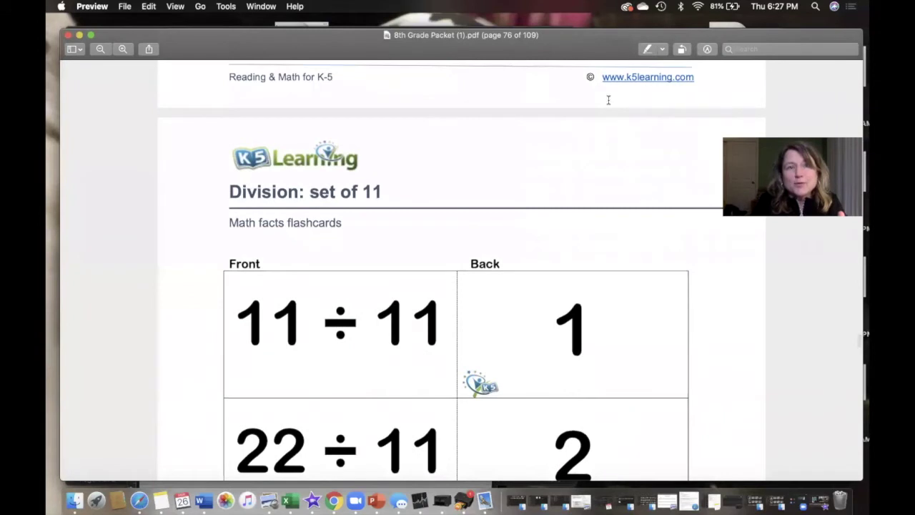
{"action": "scroll", "coordinate": [608, 100], "scroll_direction": "up", "scroll_amount": 6}
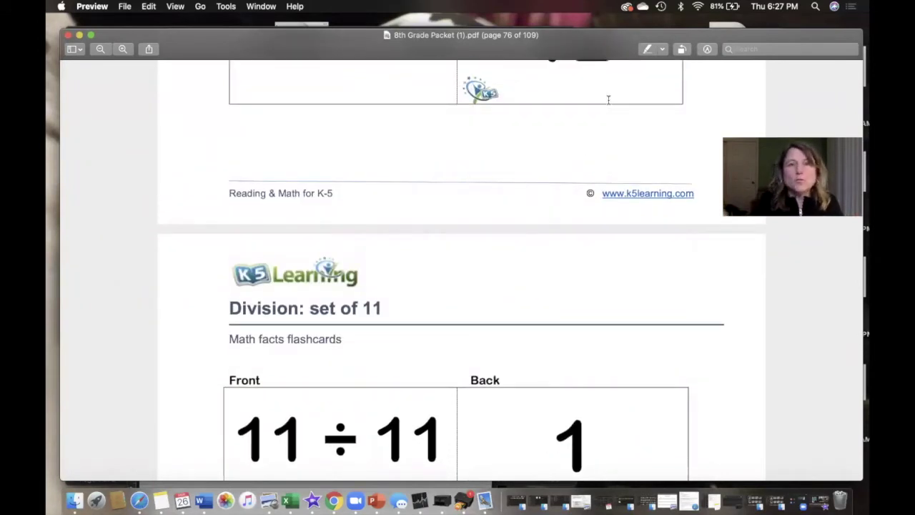
{"action": "scroll", "coordinate": [608, 100], "scroll_direction": "down", "scroll_amount": 4}
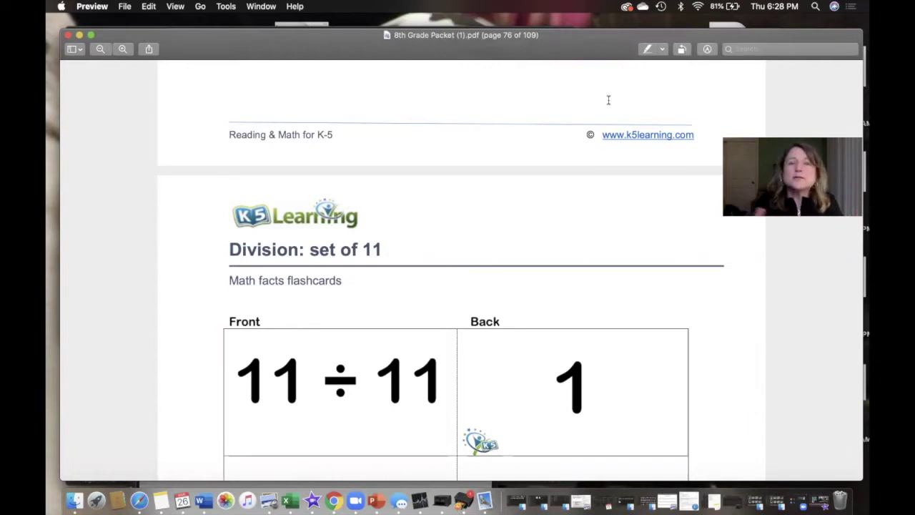
{"action": "scroll", "coordinate": [608, 100], "scroll_direction": "up", "scroll_amount": 20}
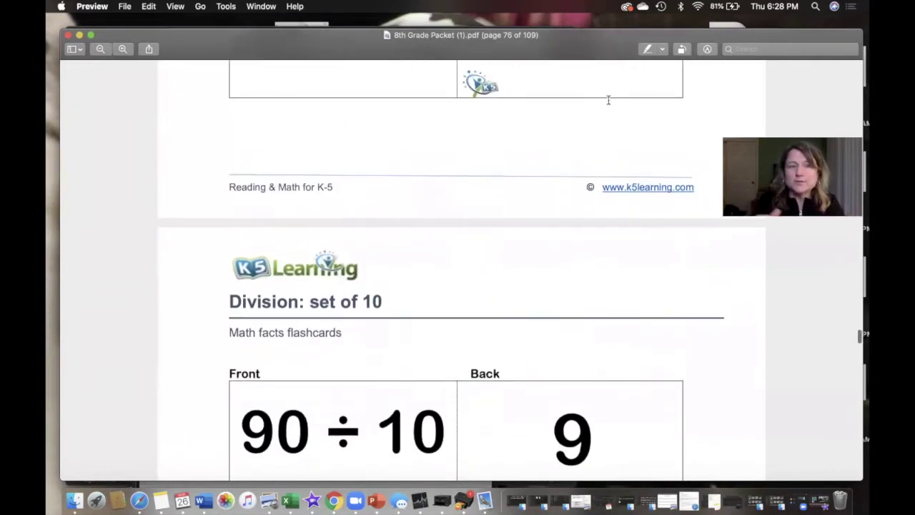
{"action": "scroll", "coordinate": [608, 100], "scroll_direction": "up", "scroll_amount": 20}
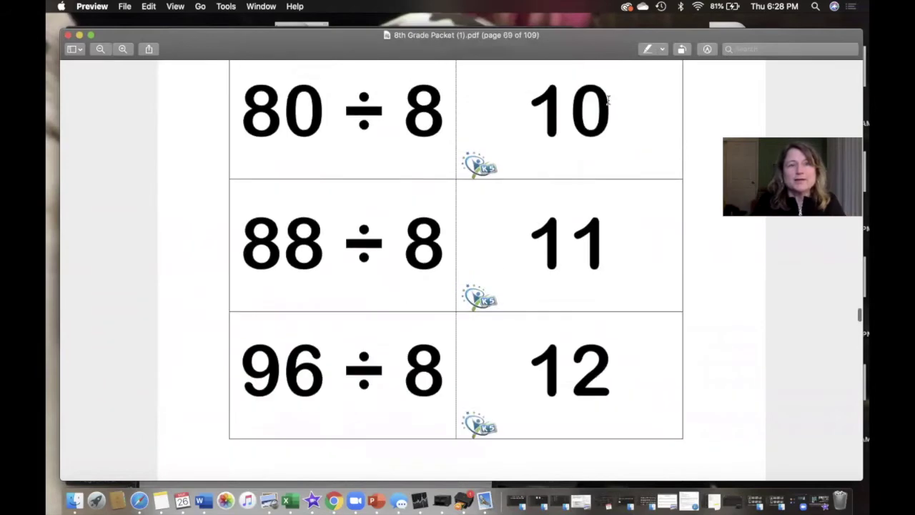
{"action": "scroll", "coordinate": [609, 101], "scroll_direction": "up", "scroll_amount": 15}
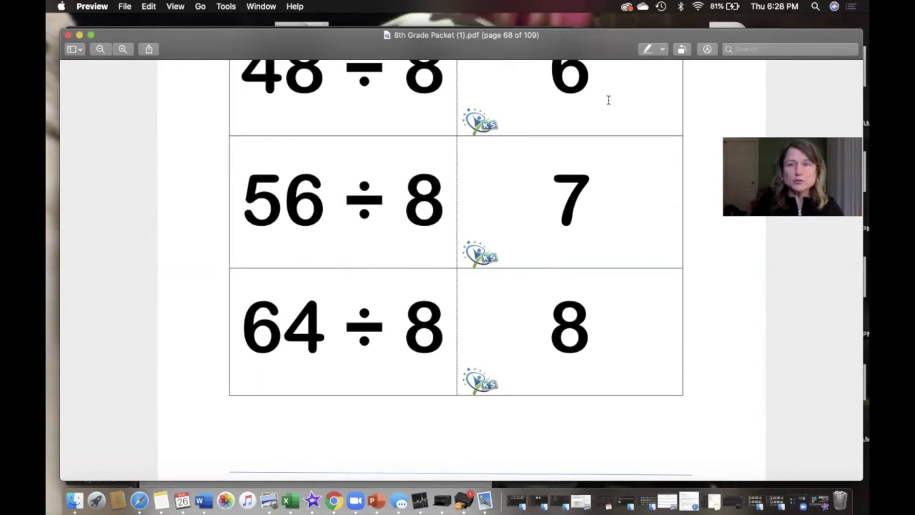
{"action": "left_click", "coordinate": [68, 36]}
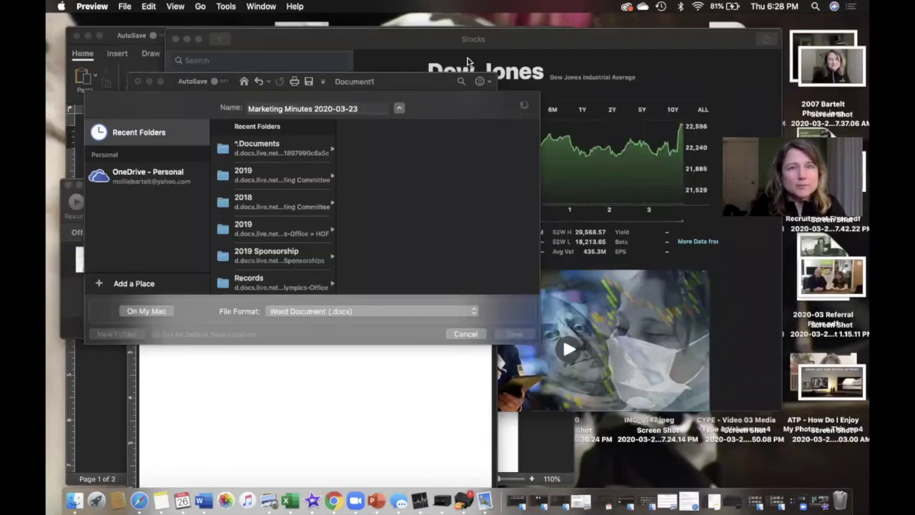
Step: Close the Stocks window and the Age Chart document
{"action": "left_click", "coordinate": [429, 43]}
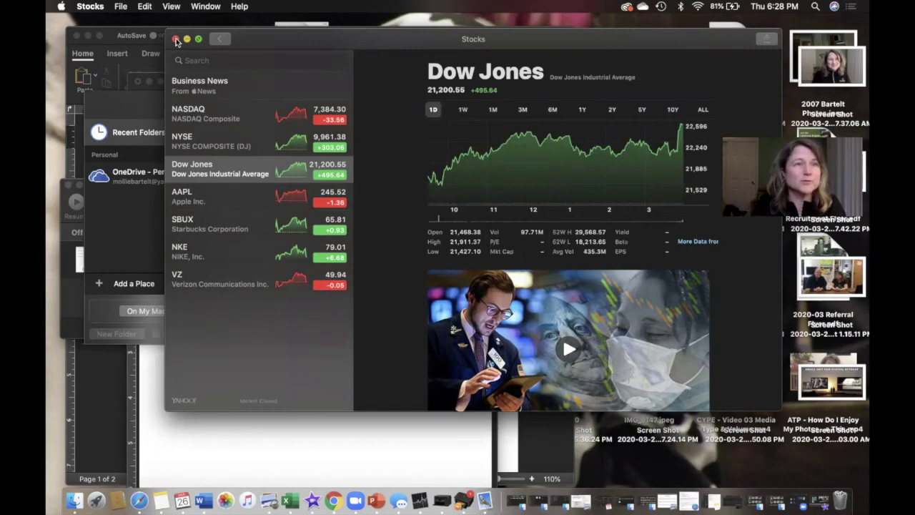
{"action": "left_click", "coordinate": [176, 41]}
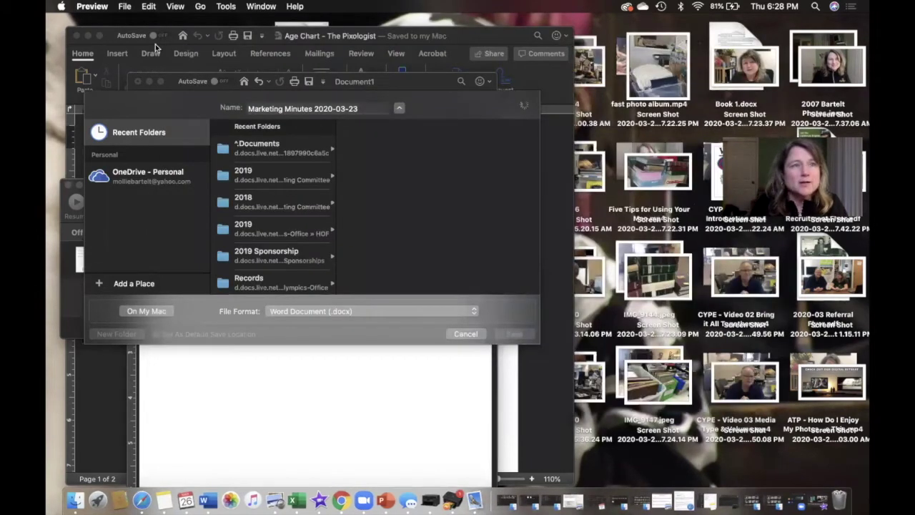
{"action": "left_click", "coordinate": [306, 428]}
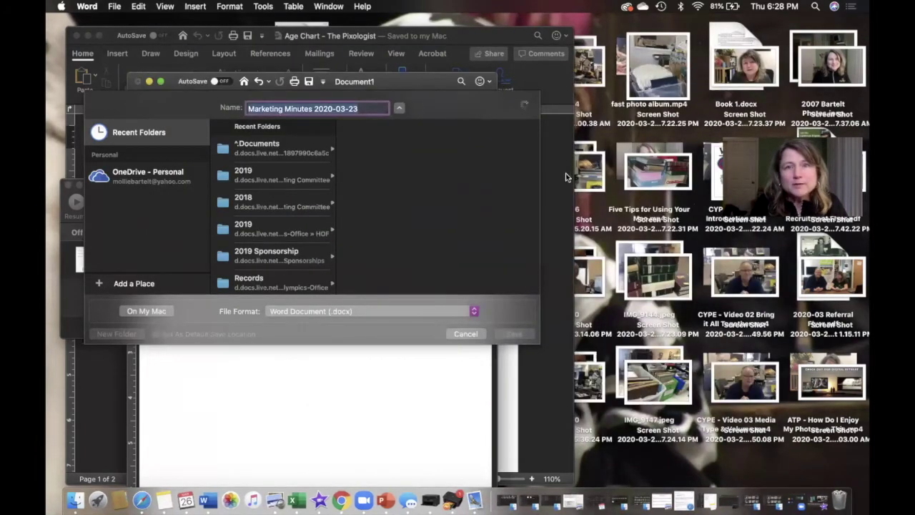
{"action": "left_click", "coordinate": [553, 80]}
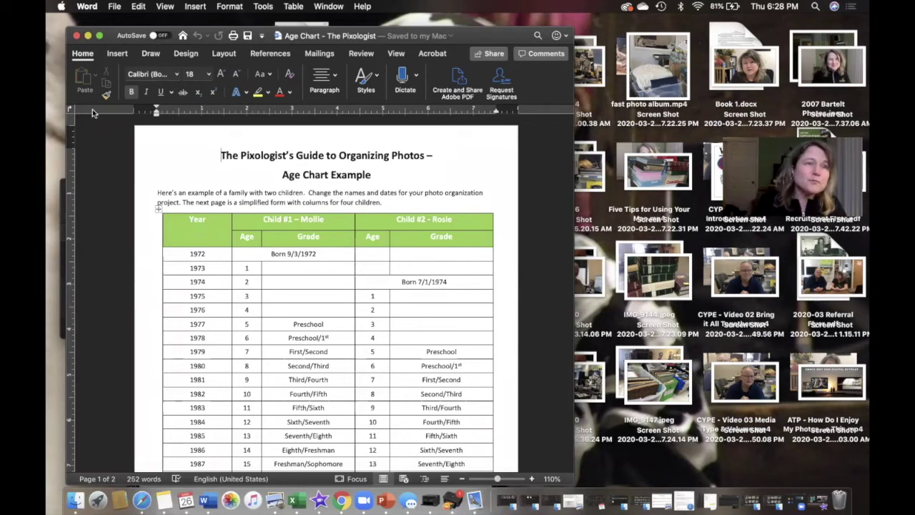
{"action": "left_click", "coordinate": [76, 36]}
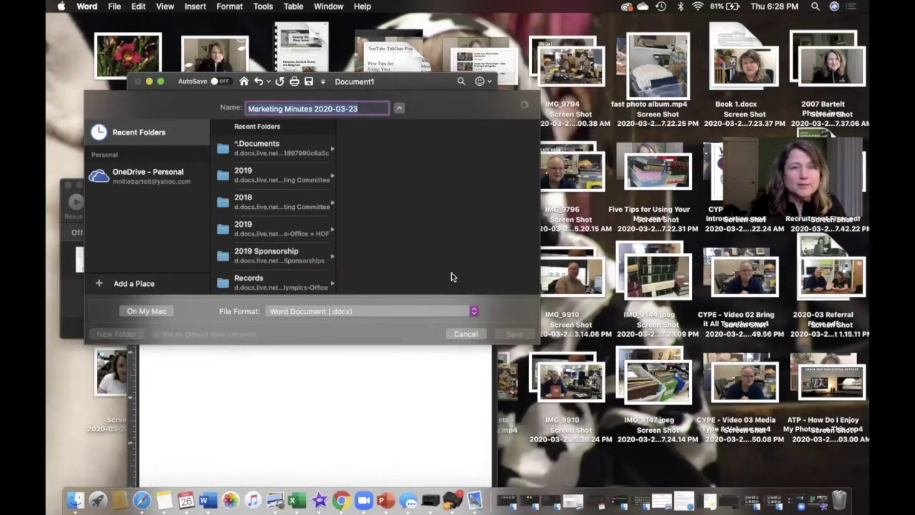
Step: Move the unsaved document right and close the Canon printer queue window
{"action": "left_click_drag", "start_coordinate": [422, 82], "coordinate": [558, 41]}
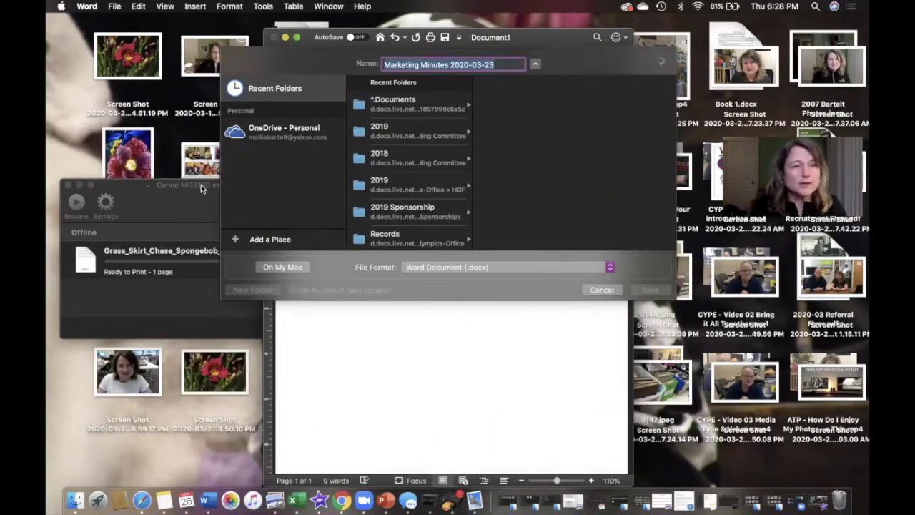
{"action": "left_click", "coordinate": [142, 198]}
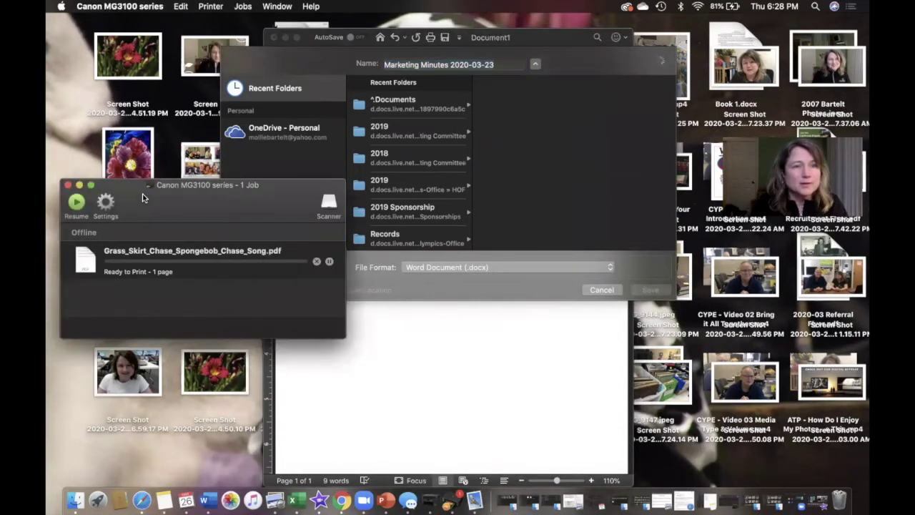
{"action": "left_click", "coordinate": [233, 268]}
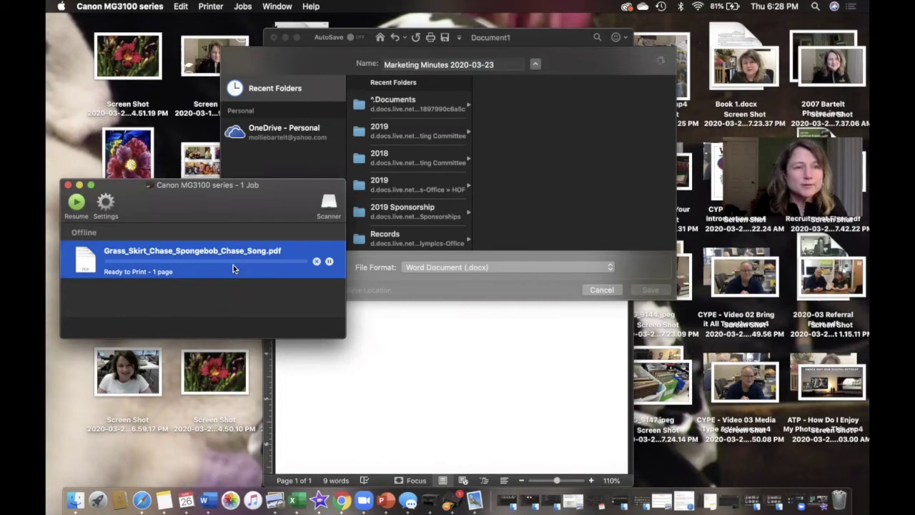
{"action": "left_click", "coordinate": [68, 185]}
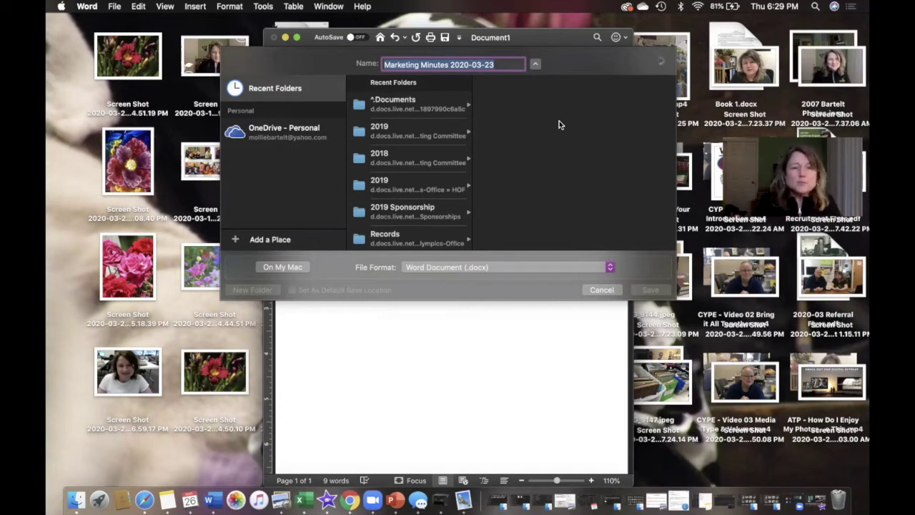
Step: Minimize Word's unsaved Document1 minutes window to reveal the desktop
{"action": "left_click", "coordinate": [284, 37]}
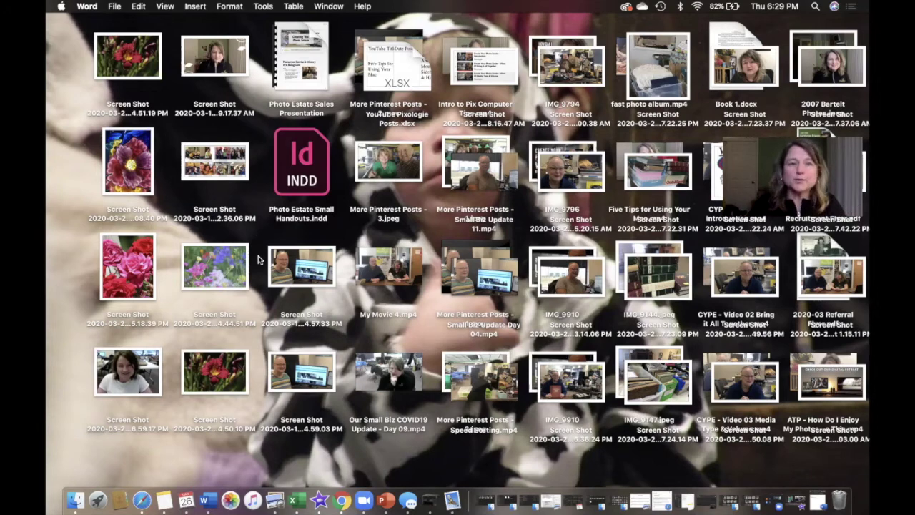
Step: Create a new untitled folder on the desktop, open it, then close its empty window
{"action": "right_click", "coordinate": [251, 256]}
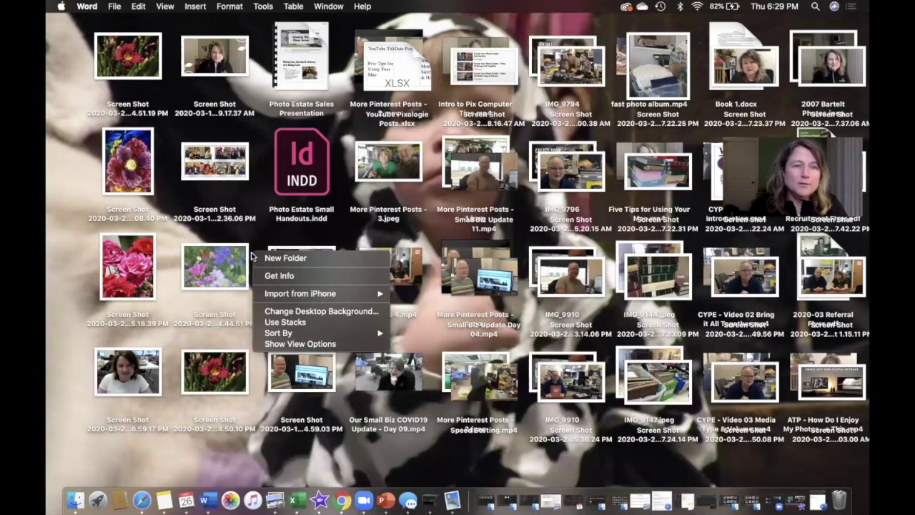
{"action": "left_click", "coordinate": [274, 258]}
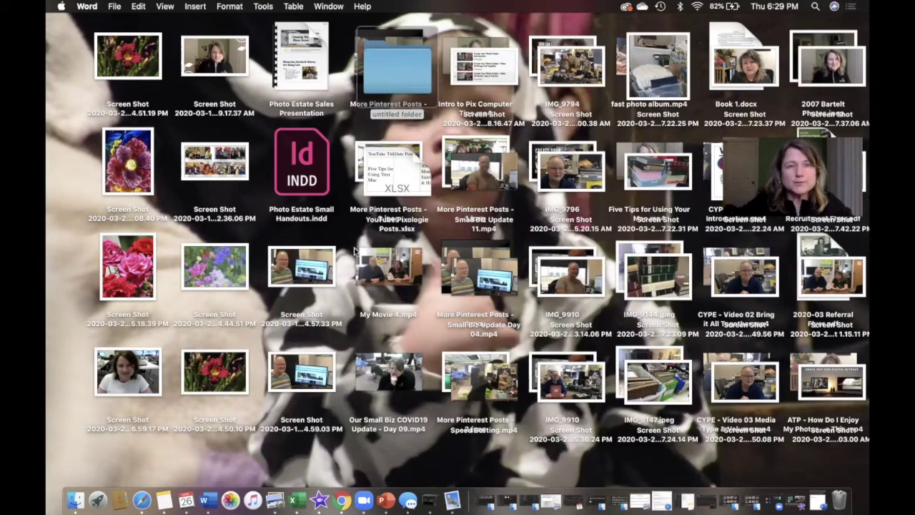
{"action": "double_click", "coordinate": [402, 117]}
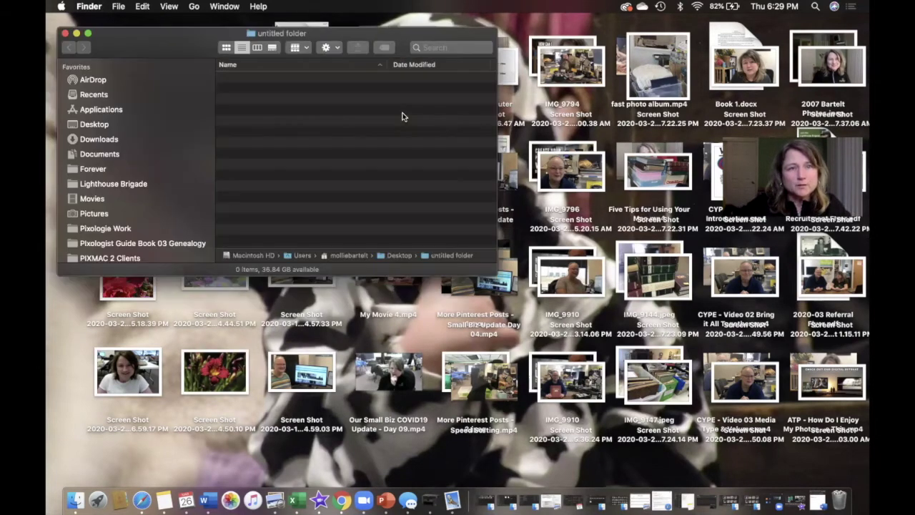
{"action": "left_click", "coordinate": [64, 33]}
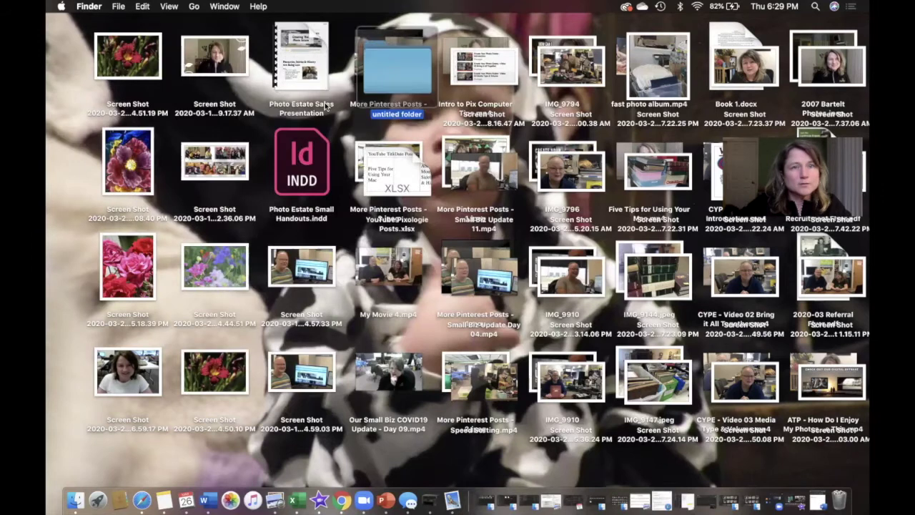
Step: Rename the untitled folder to 'Desktop CleanUp'
{"action": "right_click", "coordinate": [394, 118]}
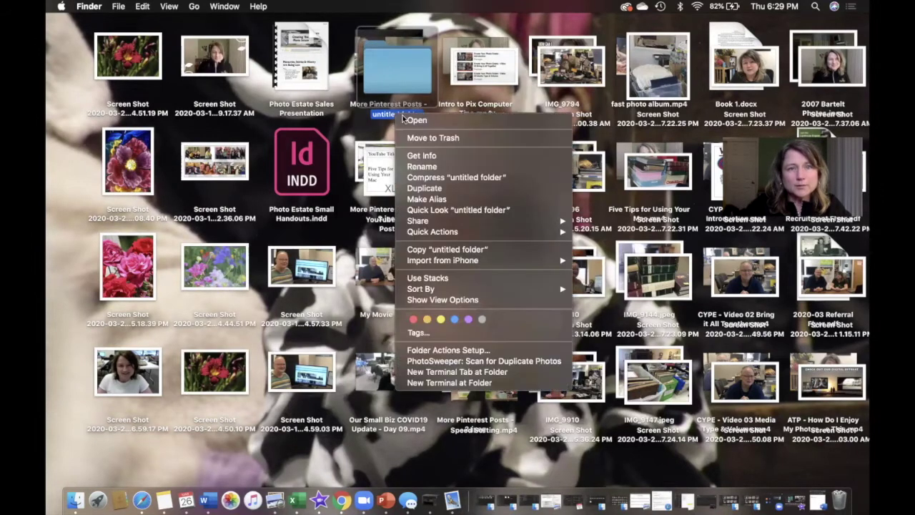
{"action": "left_click", "coordinate": [433, 168]}
{"action": "type", "text": "Desktop Cl"}
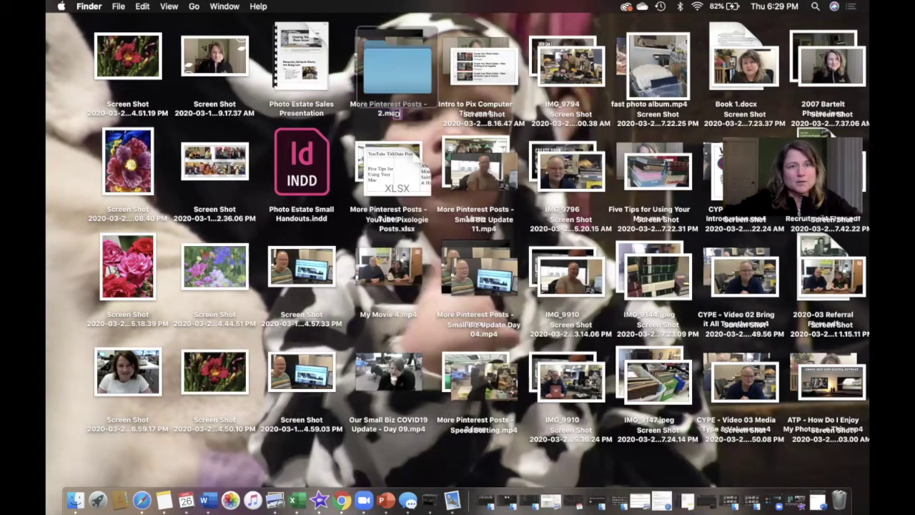
{"action": "type", "text": "eanUp"}
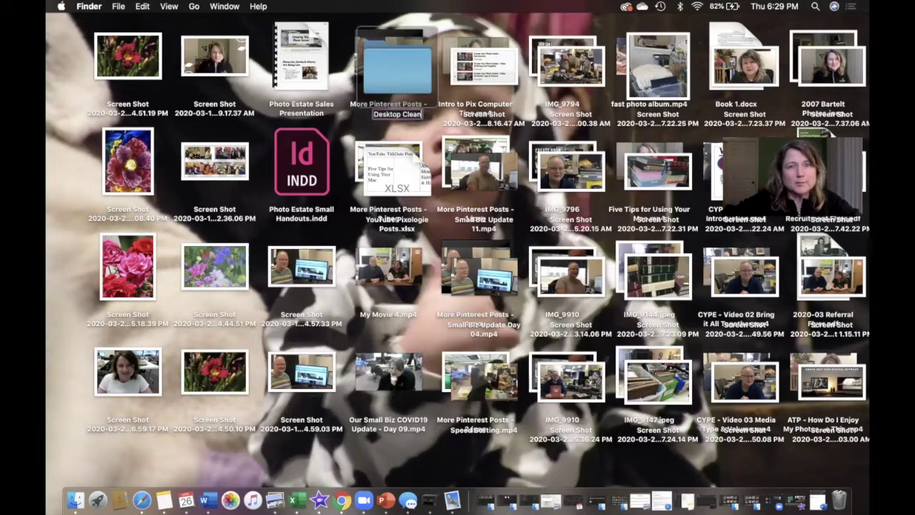
{"action": "key", "text": "Return"}
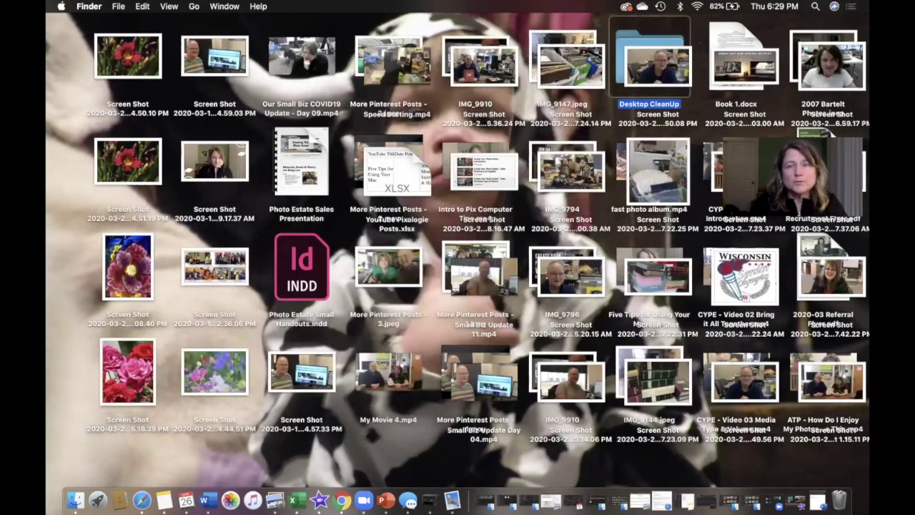
Step: Move the three Screen Shot files, My Movie 4.mp4 and the left-hand block of files into Desktop CleanUp
{"action": "left_click", "coordinate": [672, 73]}
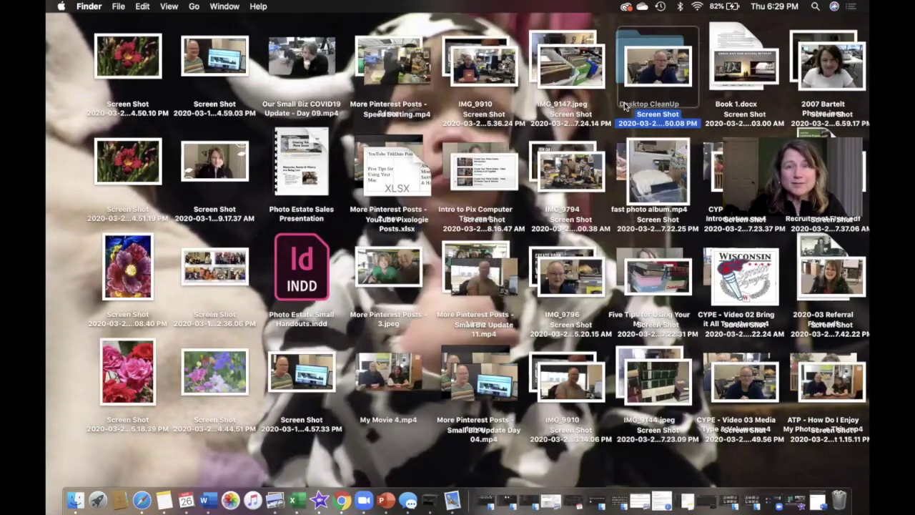
{"action": "left_click_drag", "start_coordinate": [665, 71], "coordinate": [451, 215]}
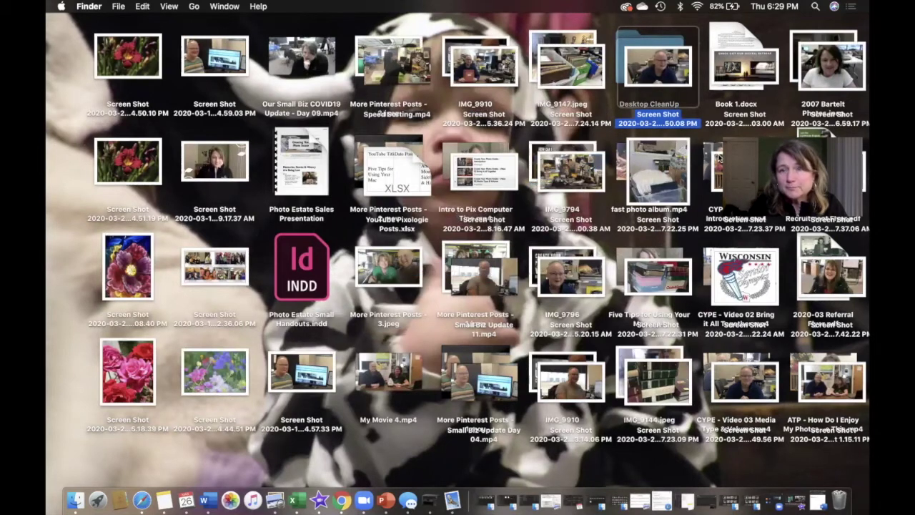
{"action": "left_click", "coordinate": [706, 198]}
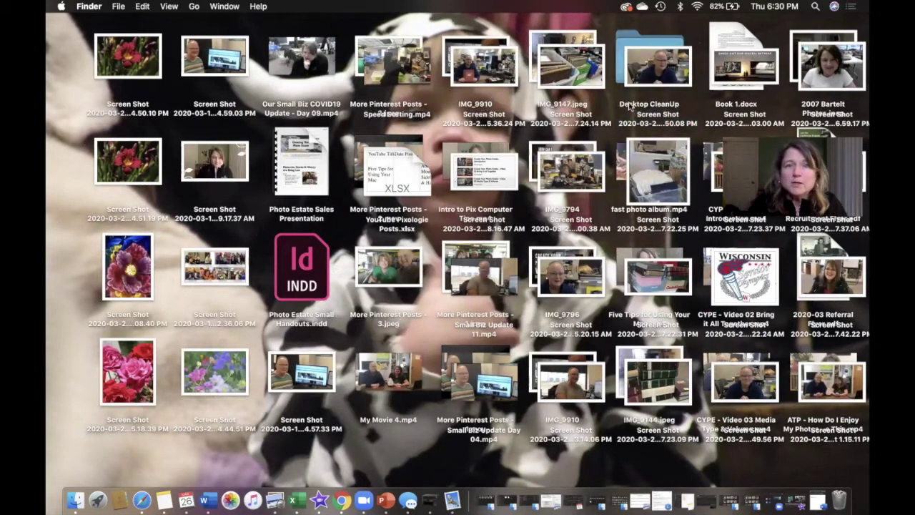
{"action": "left_click", "coordinate": [113, 77]}
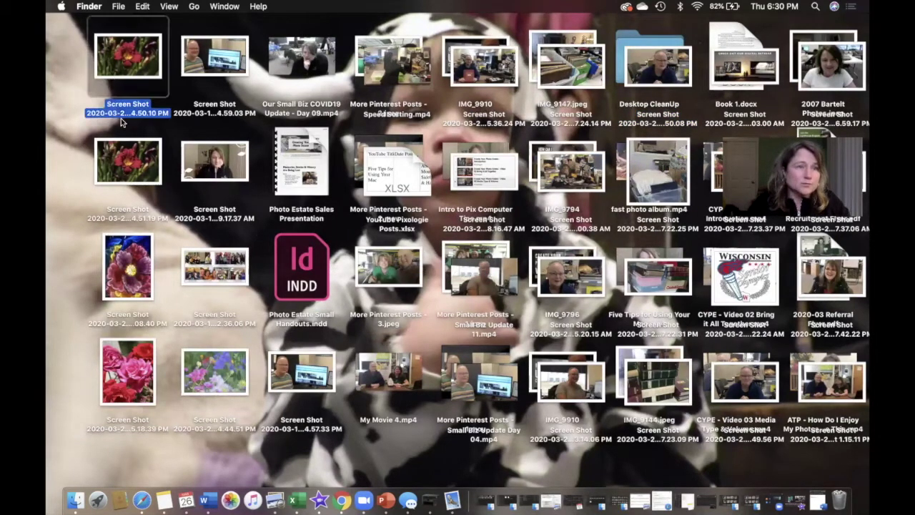
{"action": "left_click", "coordinate": [133, 159], "text": "super"}
{"action": "left_click", "coordinate": [145, 258], "text": "super"}
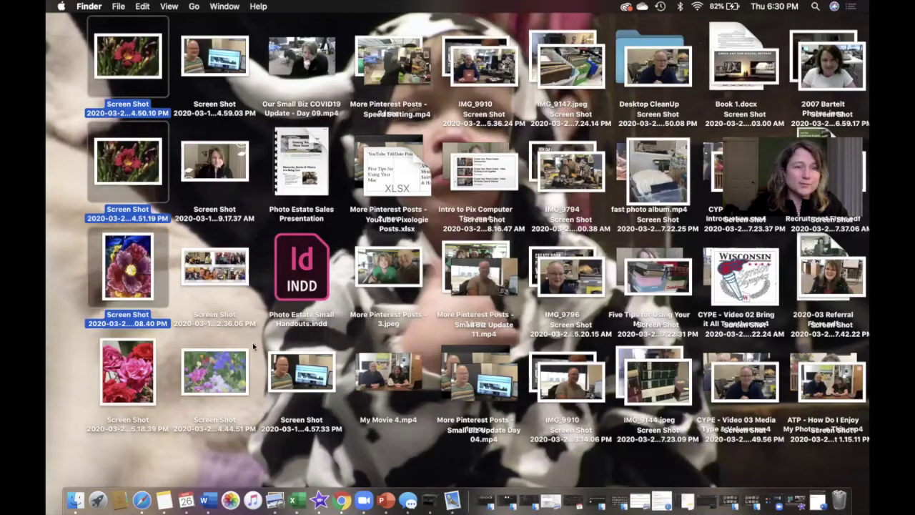
{"action": "left_click", "coordinate": [390, 373], "text": "super"}
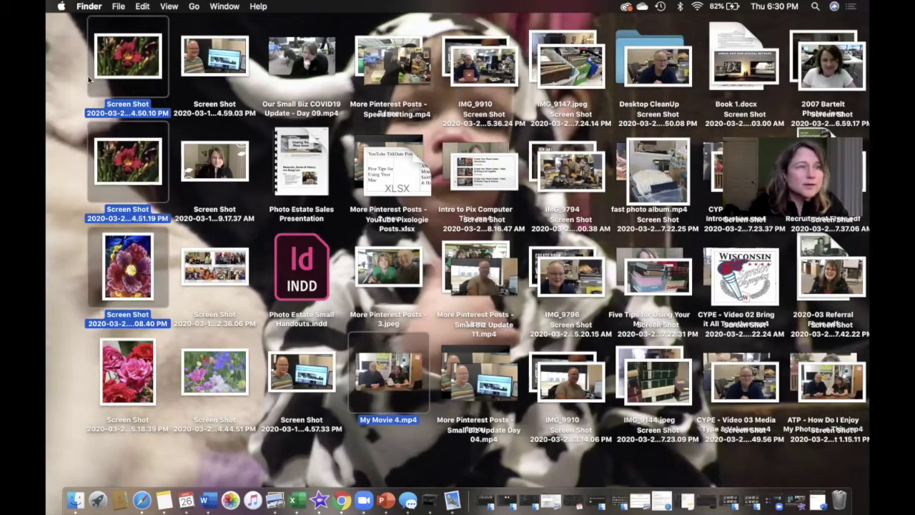
{"action": "left_click_drag", "start_coordinate": [61, 57], "coordinate": [484, 396]}
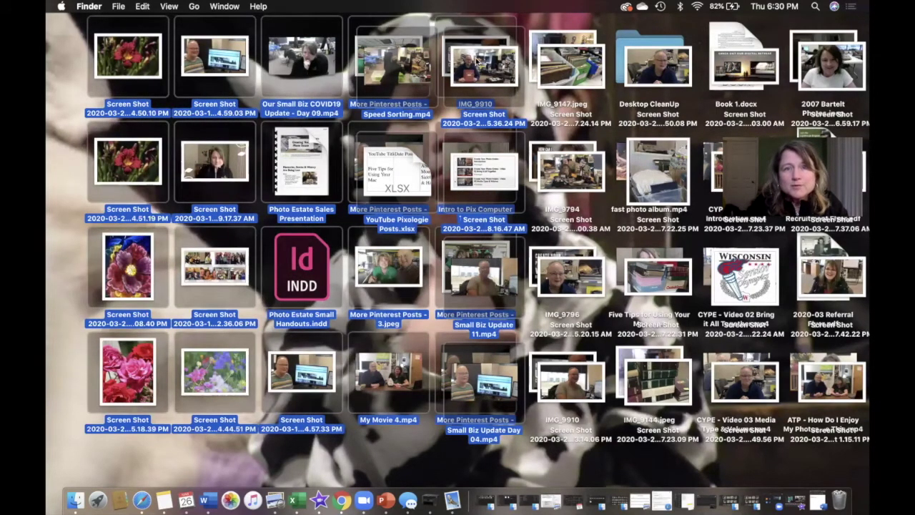
{"action": "left_click_drag", "start_coordinate": [536, 63], "coordinate": [622, 66]}
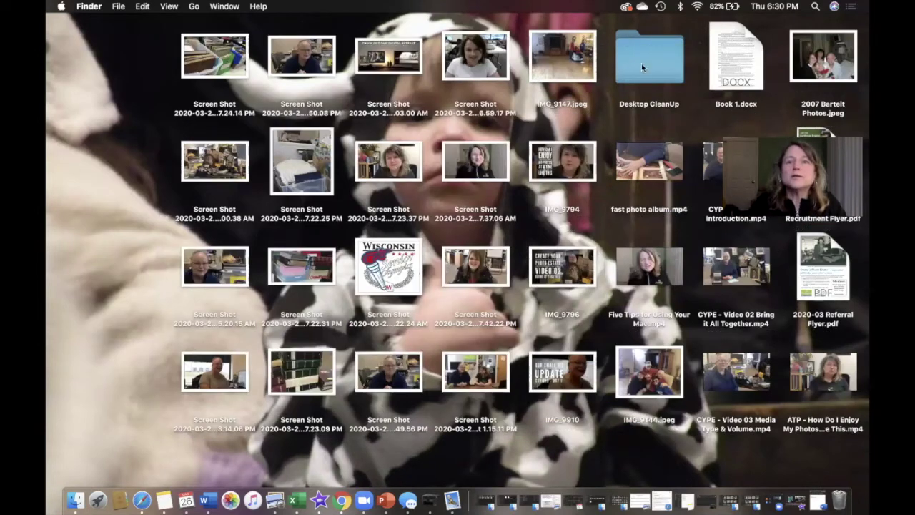
Step: Move the next 20 files, fast photo album.mp4 and the 2007 photos JPEG into Desktop CleanUp
{"action": "left_click_drag", "start_coordinate": [126, 39], "coordinate": [582, 397]}
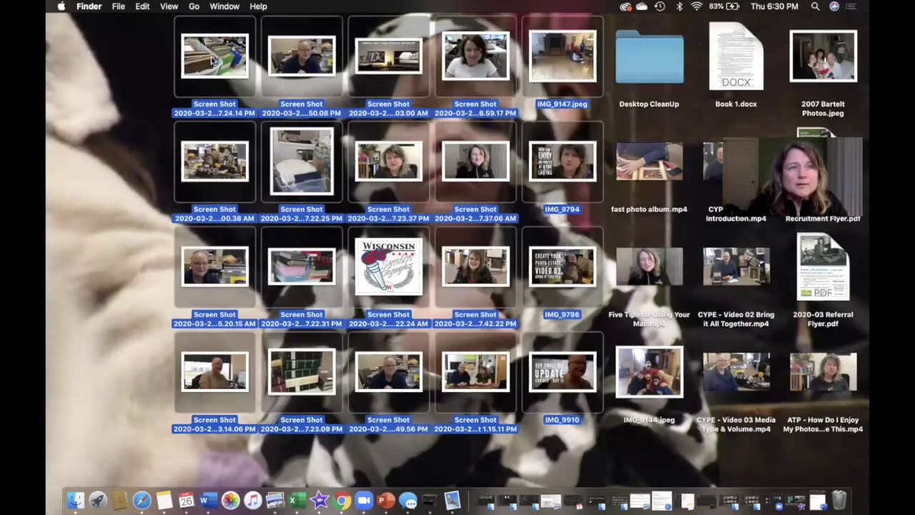
{"action": "left_click_drag", "start_coordinate": [221, 63], "coordinate": [630, 60]}
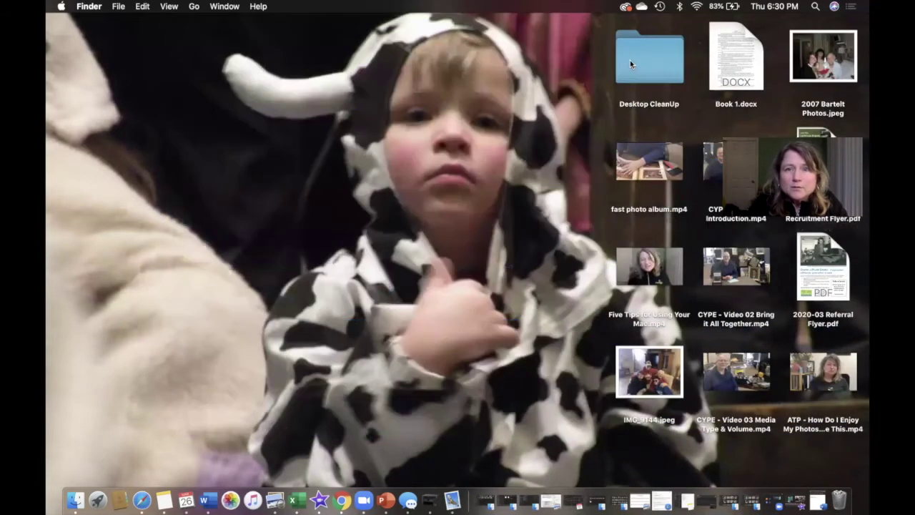
{"action": "left_click_drag", "start_coordinate": [670, 173], "coordinate": [649, 68]}
{"action": "left_click_drag", "start_coordinate": [842, 69], "coordinate": [649, 68]}
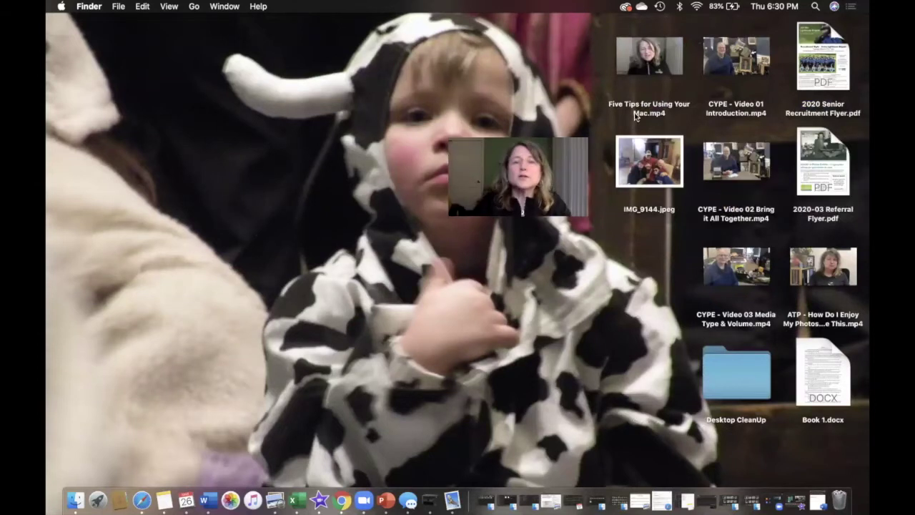
Step: Move the last eight videos, flyers and photos plus Book 1.docx into Desktop CleanUp, then restore Easter Photos
{"action": "left_click", "coordinate": [670, 72]}
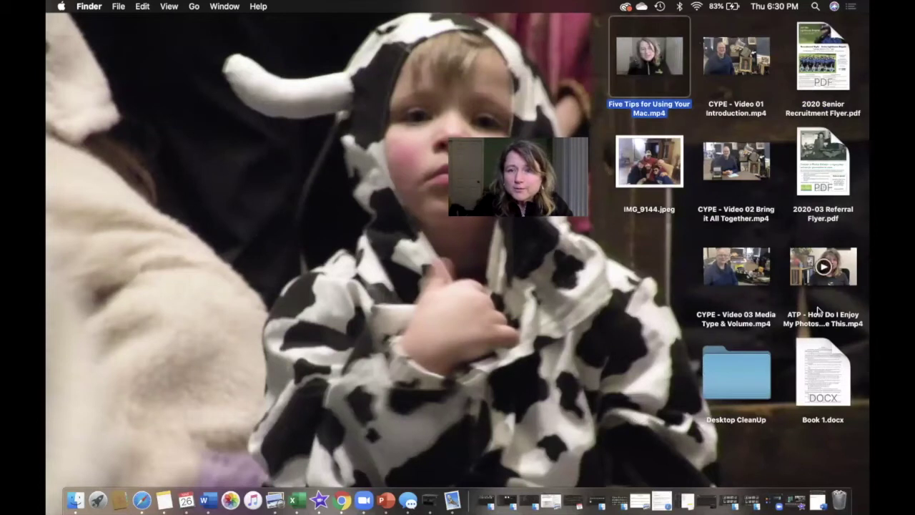
{"action": "left_click", "coordinate": [822, 268], "text": "super"}
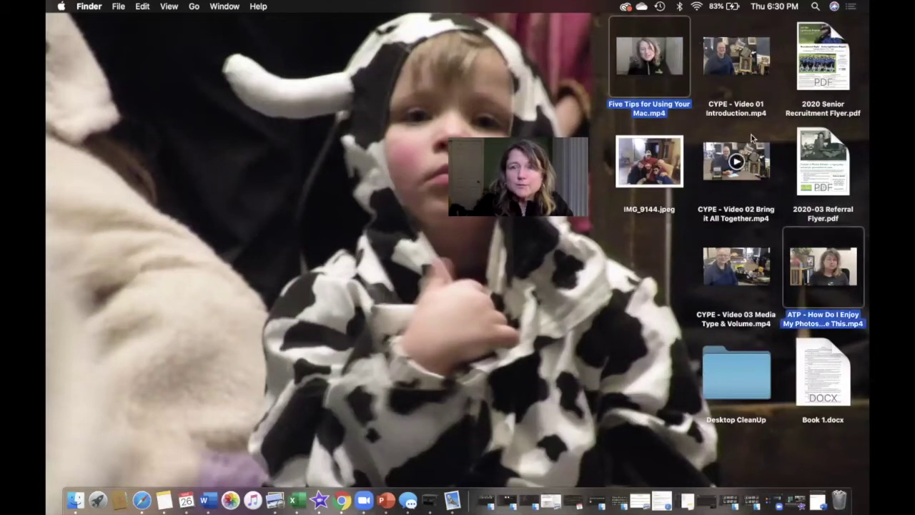
{"action": "left_click", "coordinate": [748, 79], "text": "super"}
{"action": "left_click", "coordinate": [822, 64], "text": "super"}
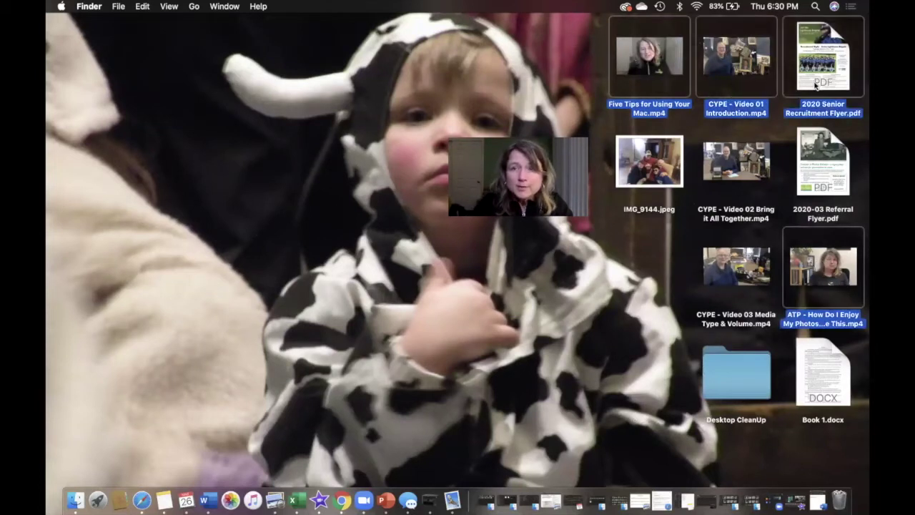
{"action": "left_click", "coordinate": [828, 181], "text": "super"}
{"action": "left_click", "coordinate": [737, 162], "text": "super"}
{"action": "left_click", "coordinate": [652, 154], "text": "super"}
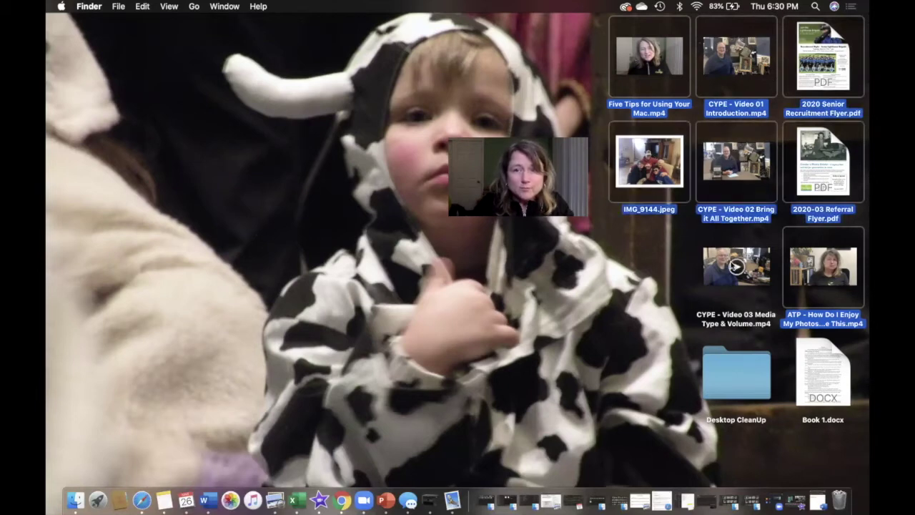
{"action": "left_click", "coordinate": [735, 266], "text": "super"}
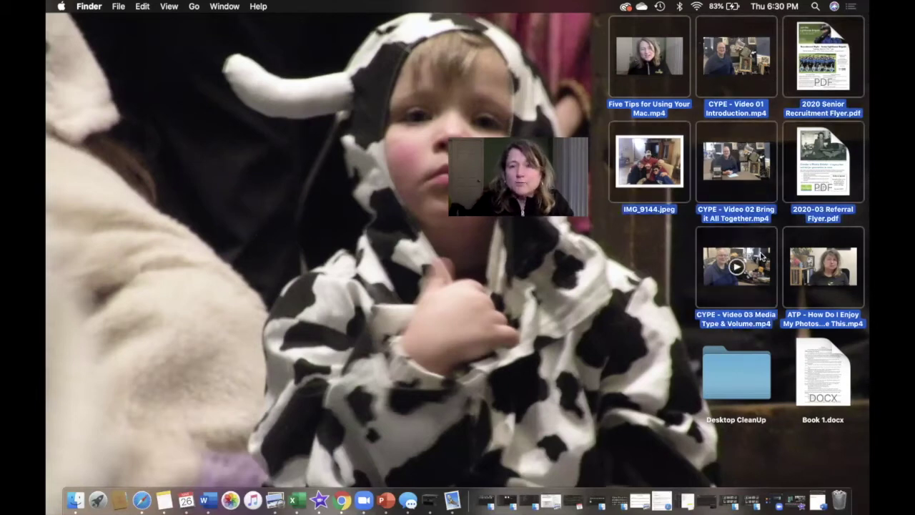
{"action": "left_click_drag", "start_coordinate": [760, 256], "coordinate": [733, 362]}
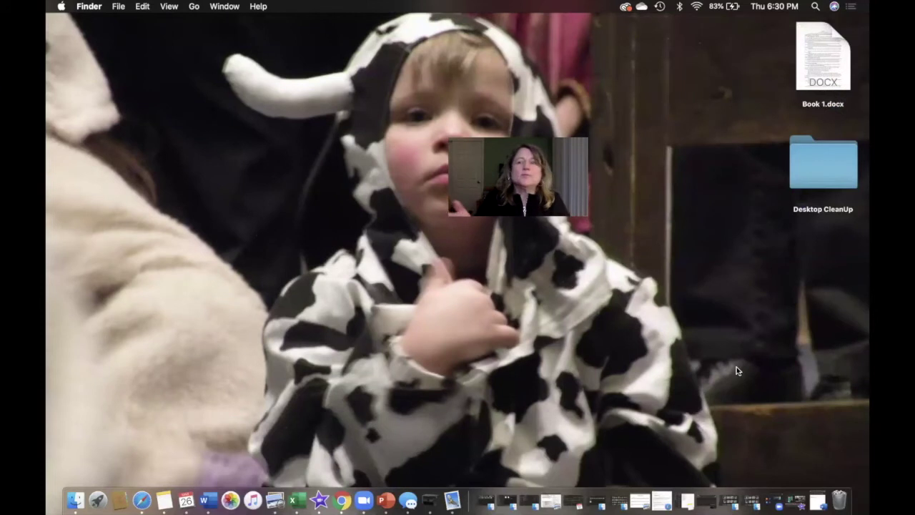
{"action": "left_click_drag", "start_coordinate": [817, 41], "coordinate": [805, 158]}
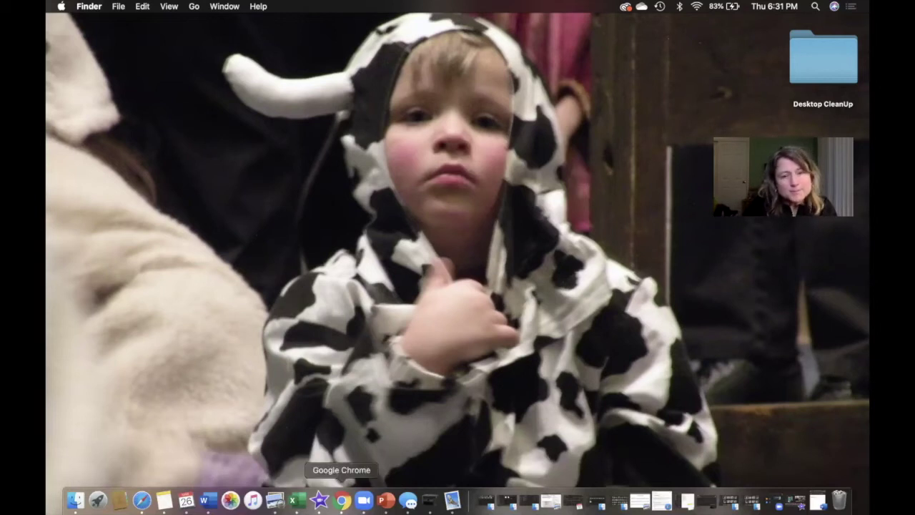
{"action": "left_click", "coordinate": [727, 503]}
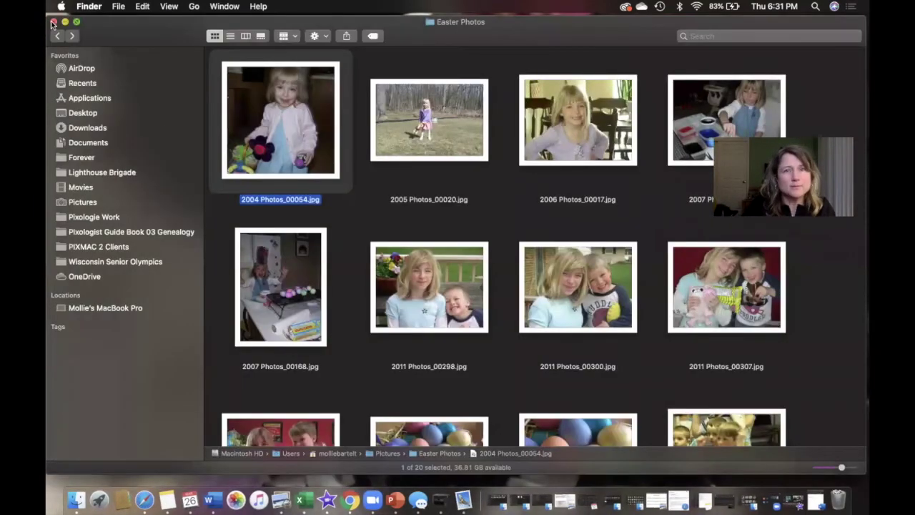
Step: Close the Easter Photos, email, nonprofit report PDF and Mylio photos windows
{"action": "left_click", "coordinate": [52, 23]}
{"action": "left_click", "coordinate": [678, 499]}
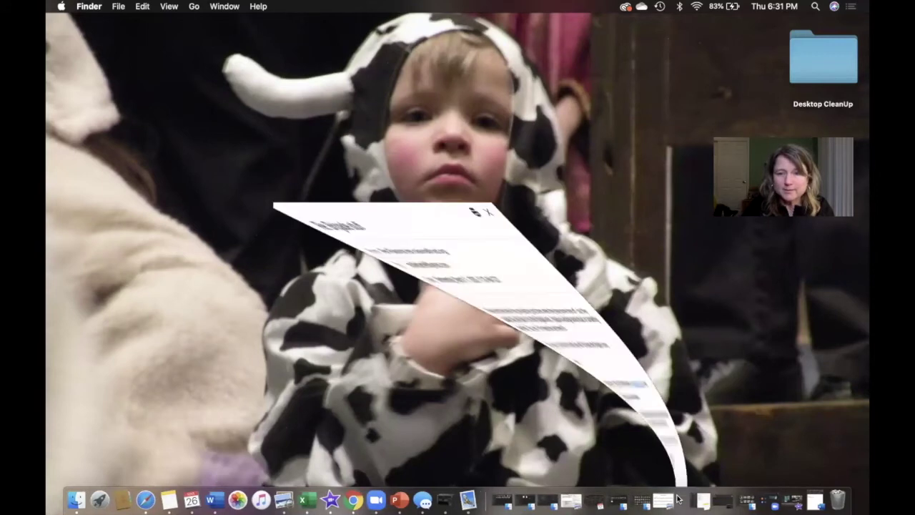
{"action": "left_click", "coordinate": [52, 24]}
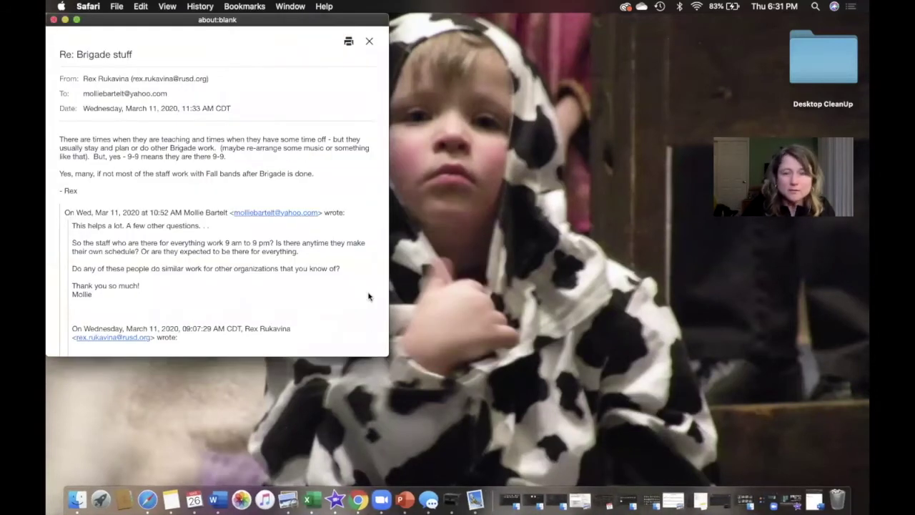
{"action": "left_click", "coordinate": [578, 497]}
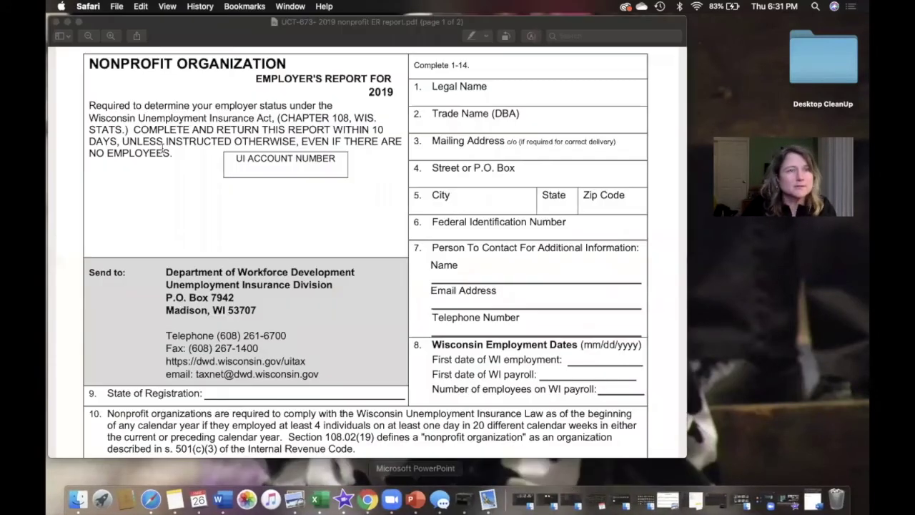
{"action": "left_click", "coordinate": [58, 23]}
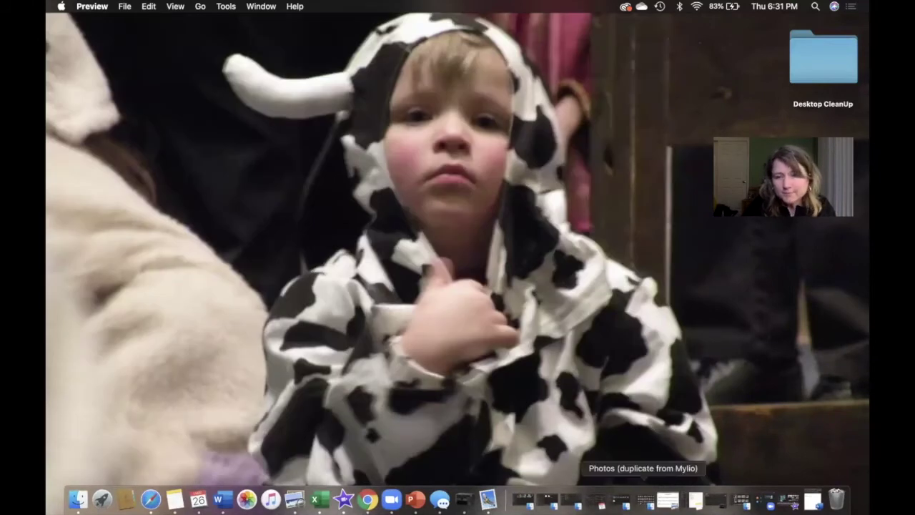
{"action": "left_click", "coordinate": [645, 501]}
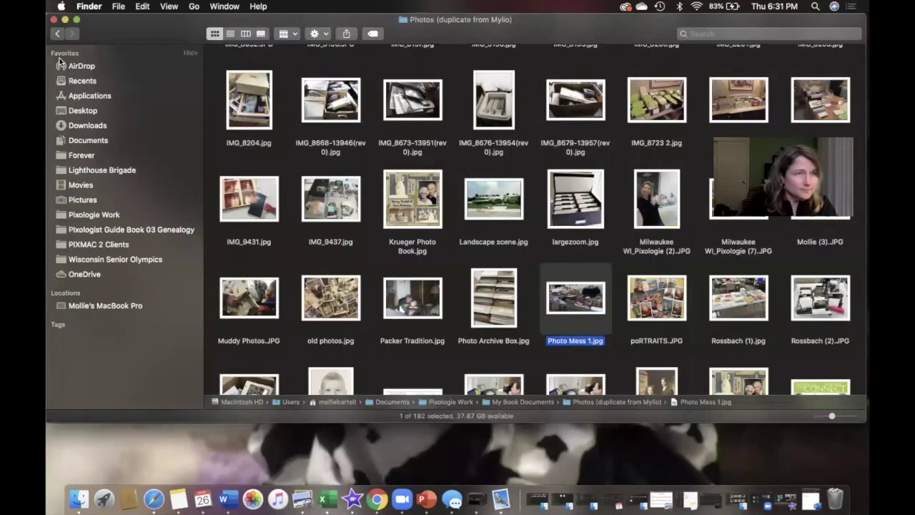
{"action": "left_click", "coordinate": [53, 22]}
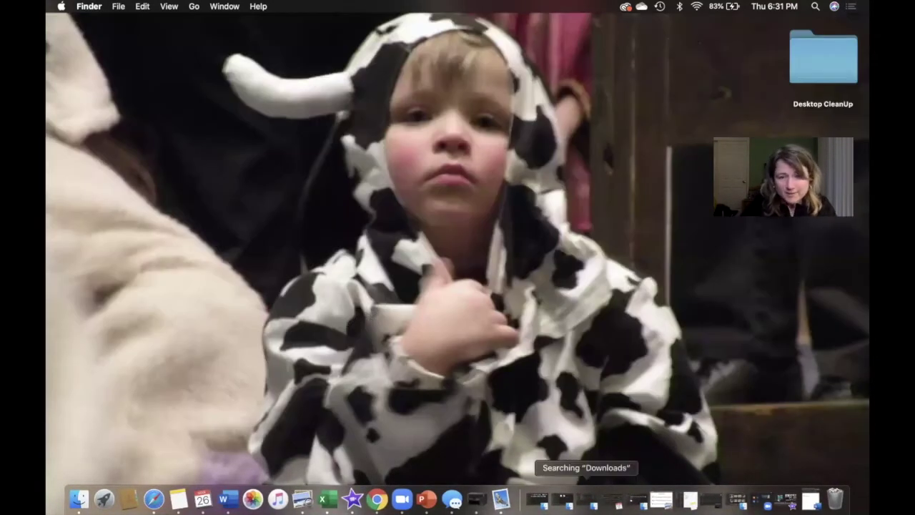
Step: Close the meeting recordings, Pixologie Items, Downloads search and Calendar windows, restoring the Desktop window
{"action": "left_click", "coordinate": [612, 500]}
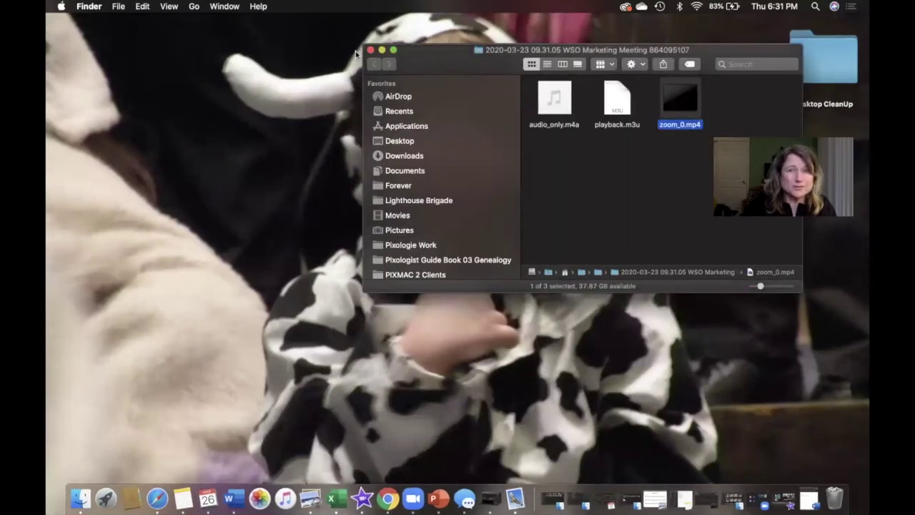
{"action": "left_click", "coordinate": [371, 50]}
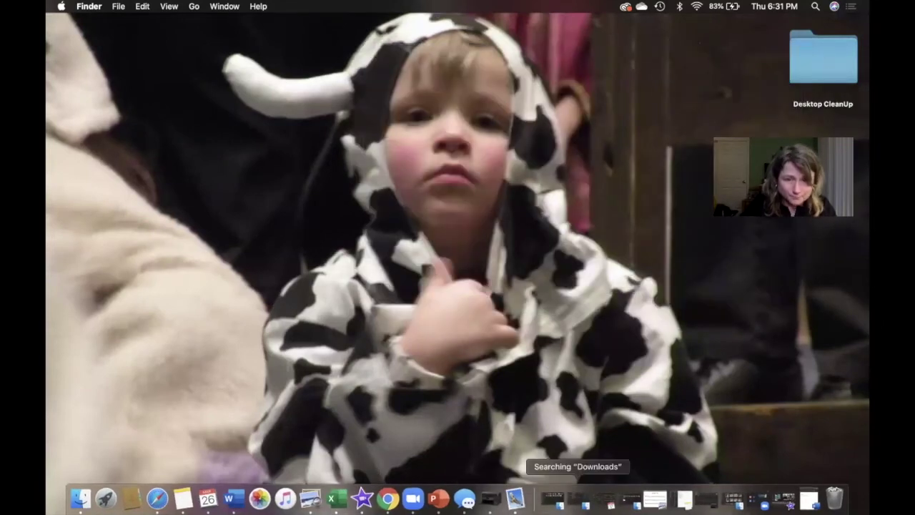
{"action": "left_click", "coordinate": [551, 499]}
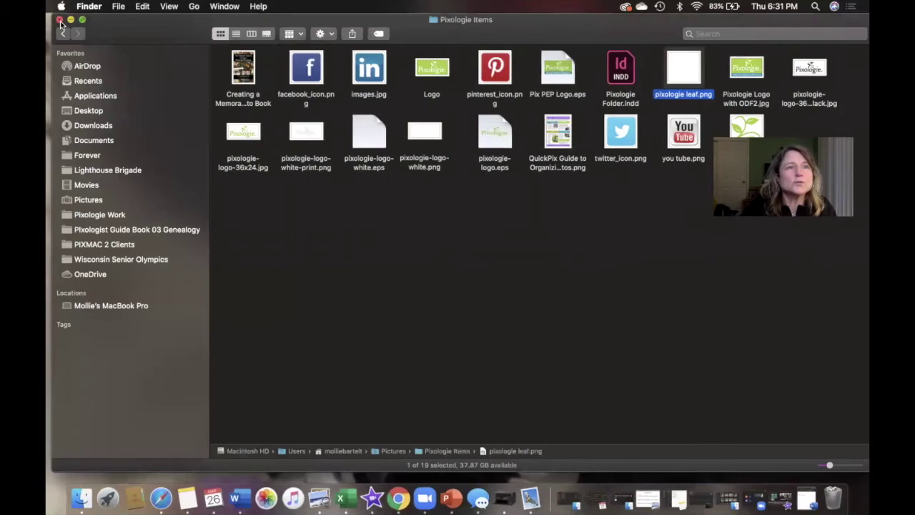
{"action": "left_click", "coordinate": [60, 20]}
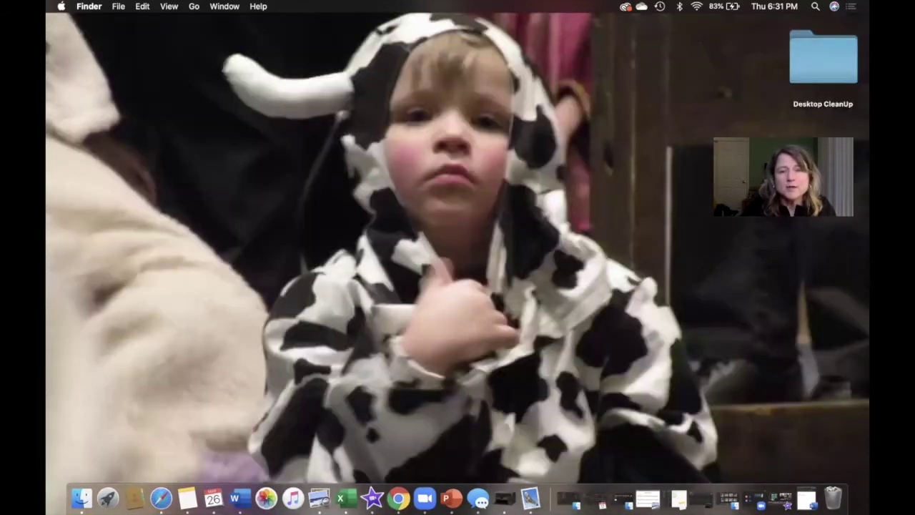
{"action": "left_click", "coordinate": [568, 500]}
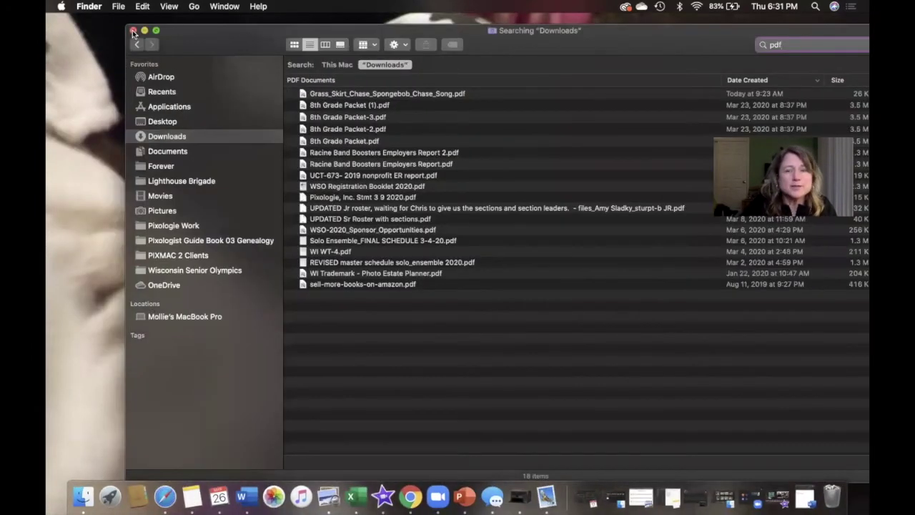
{"action": "left_click", "coordinate": [133, 32]}
{"action": "left_click", "coordinate": [590, 501]}
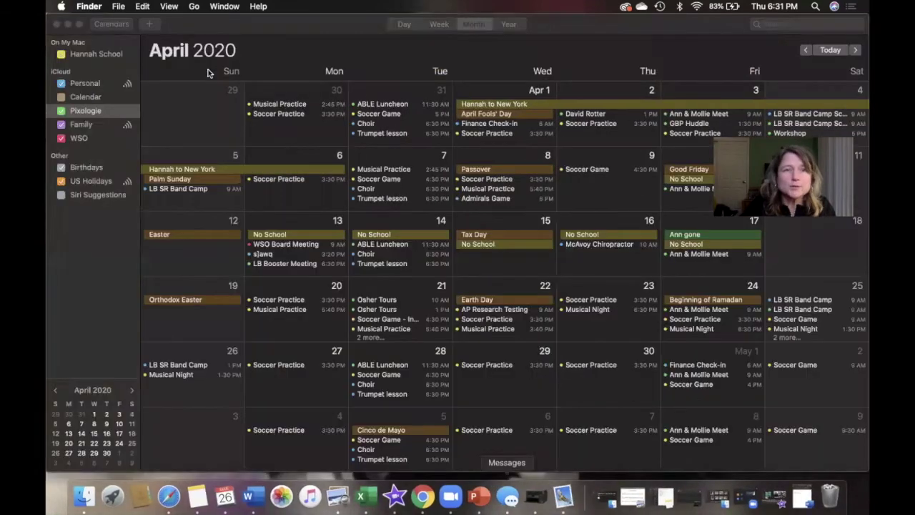
{"action": "left_click", "coordinate": [57, 24]}
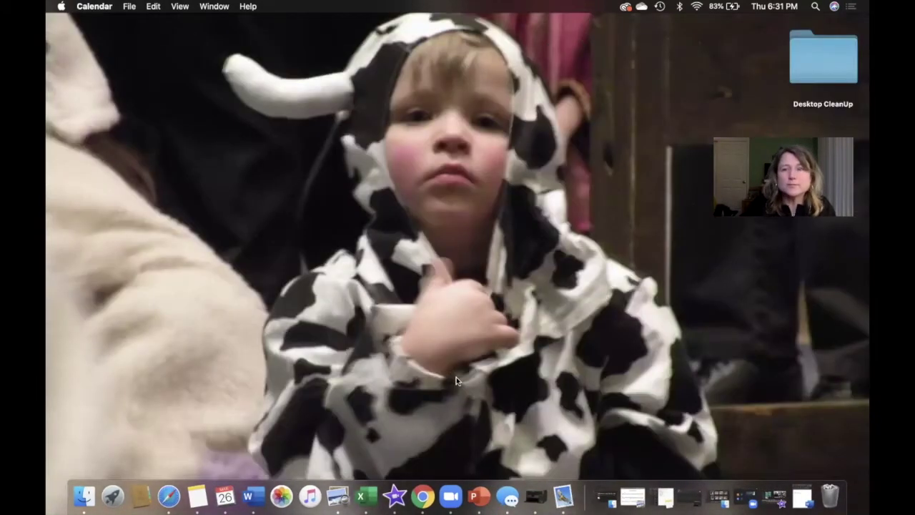
{"action": "left_click", "coordinate": [612, 495]}
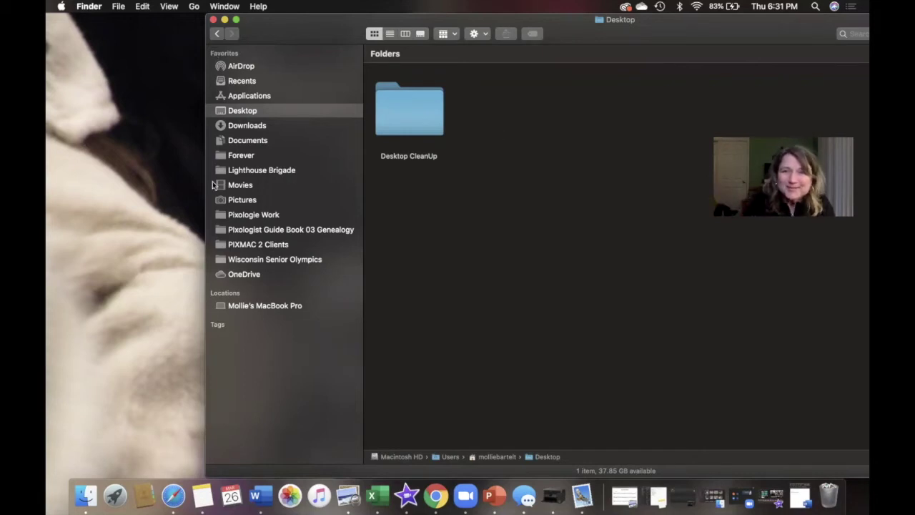
Step: Close the Desktop and Easter Photos Finder windows and the EPSON ET-3750 Series printer queue
{"action": "left_click", "coordinate": [212, 22]}
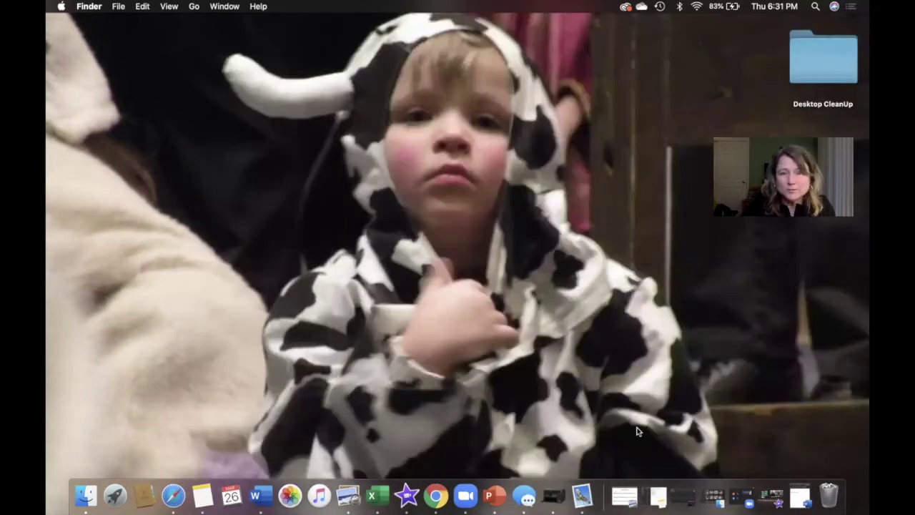
{"action": "left_click", "coordinate": [713, 496]}
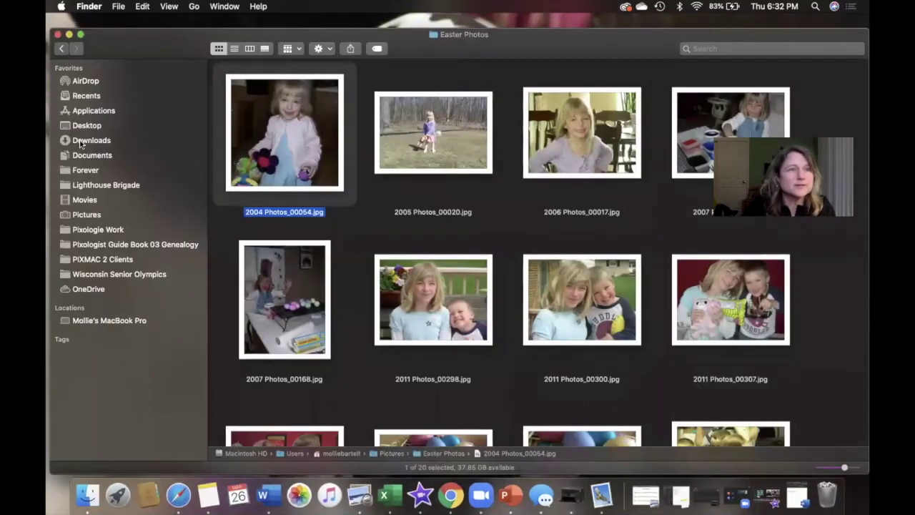
{"action": "key", "text": "super+w"}
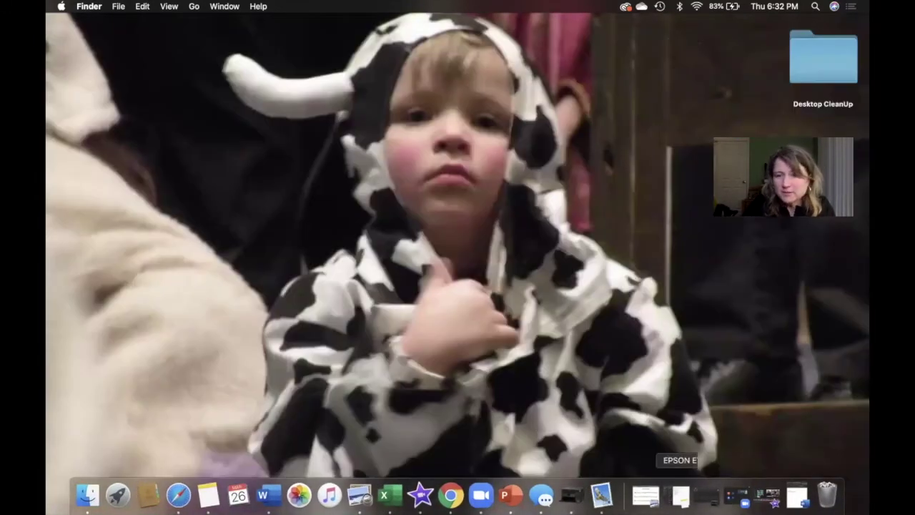
{"action": "left_click", "coordinate": [707, 495]}
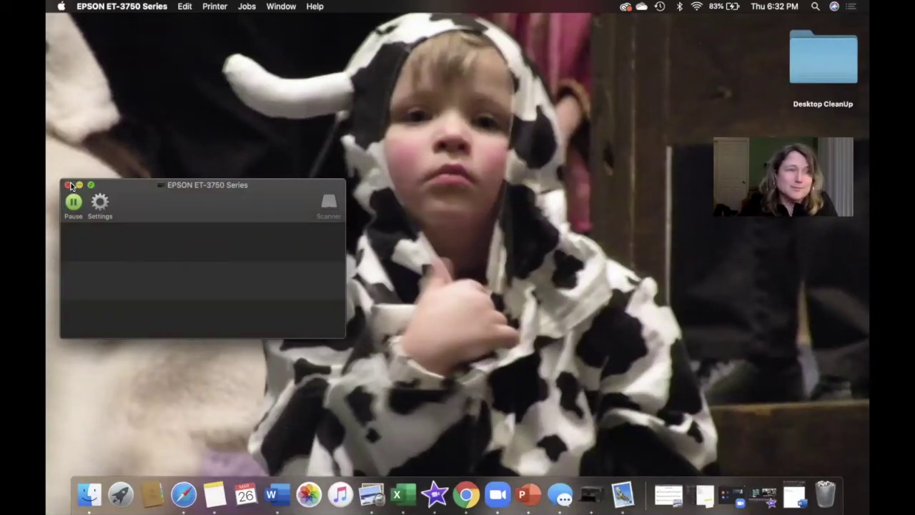
{"action": "left_click", "coordinate": [68, 185]}
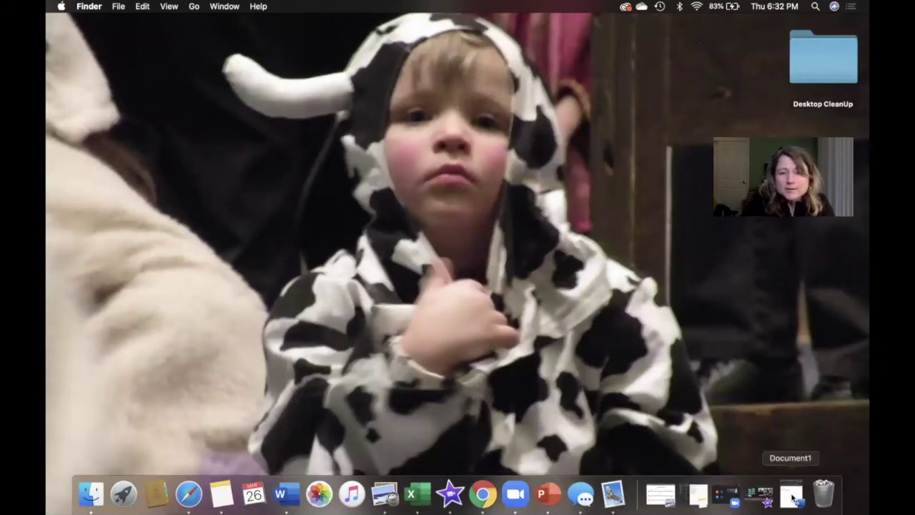
Step: Quit Google Chrome, Microsoft PowerPoint, Messages and Mail from the Dock
{"action": "right_click", "coordinate": [486, 500]}
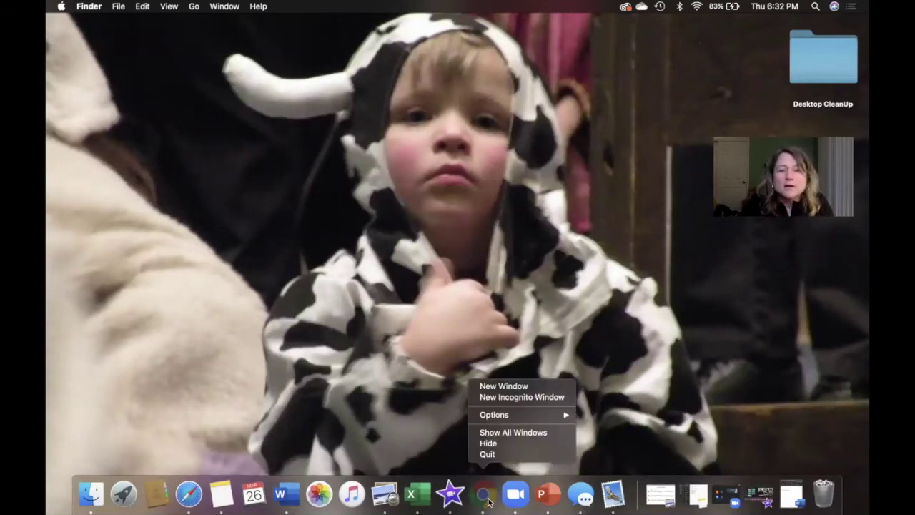
{"action": "left_click", "coordinate": [490, 454]}
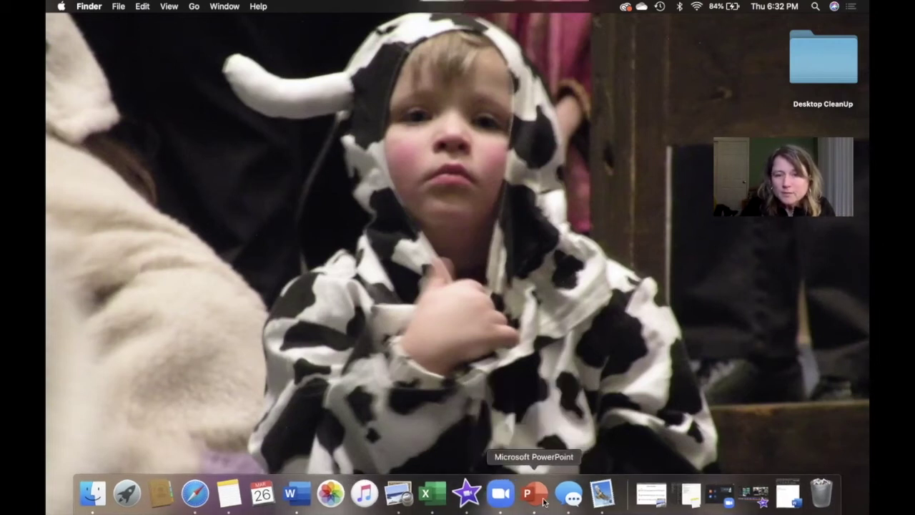
{"action": "right_click", "coordinate": [545, 503]}
{"action": "left_click", "coordinate": [547, 453]}
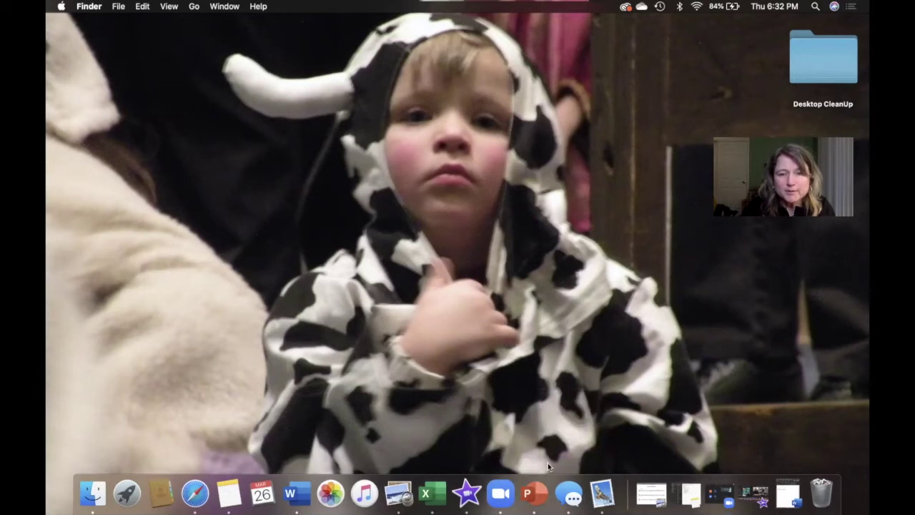
{"action": "right_click", "coordinate": [559, 493]}
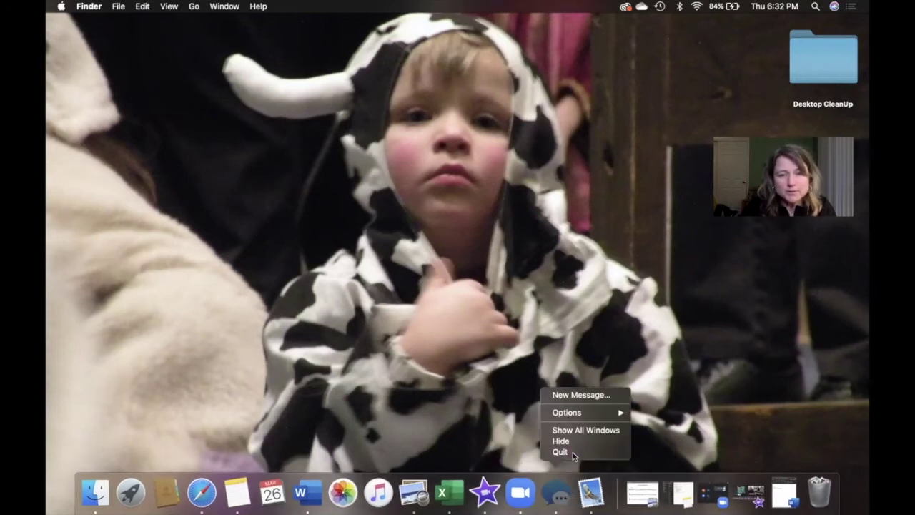
{"action": "left_click", "coordinate": [573, 454]}
{"action": "right_click", "coordinate": [587, 487]}
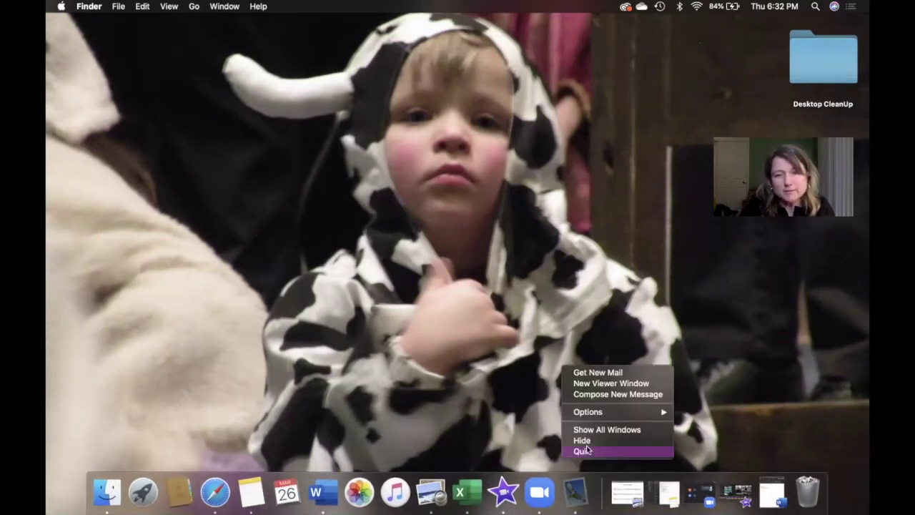
{"action": "left_click", "coordinate": [586, 449]}
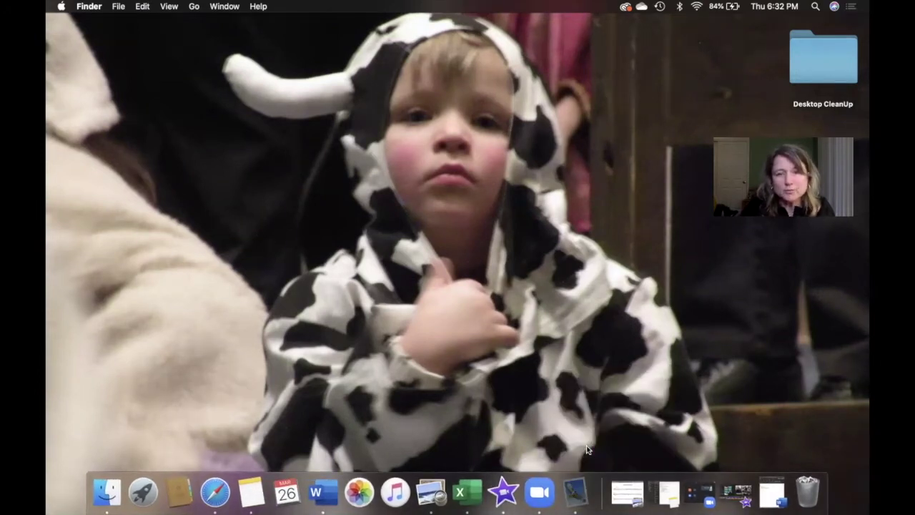
Step: Close the Grass Skirt Chase PDF and the Notes window
{"action": "left_click", "coordinate": [612, 495]}
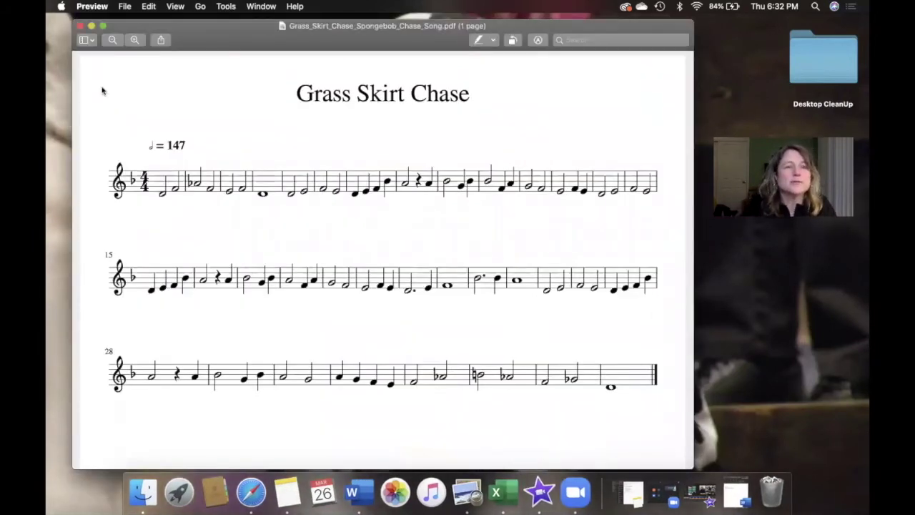
{"action": "left_click", "coordinate": [79, 27]}
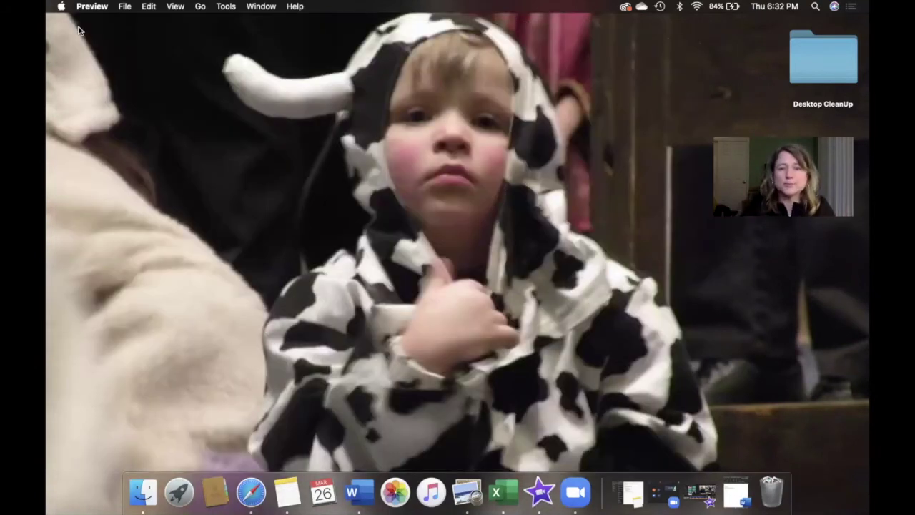
{"action": "left_click", "coordinate": [629, 494]}
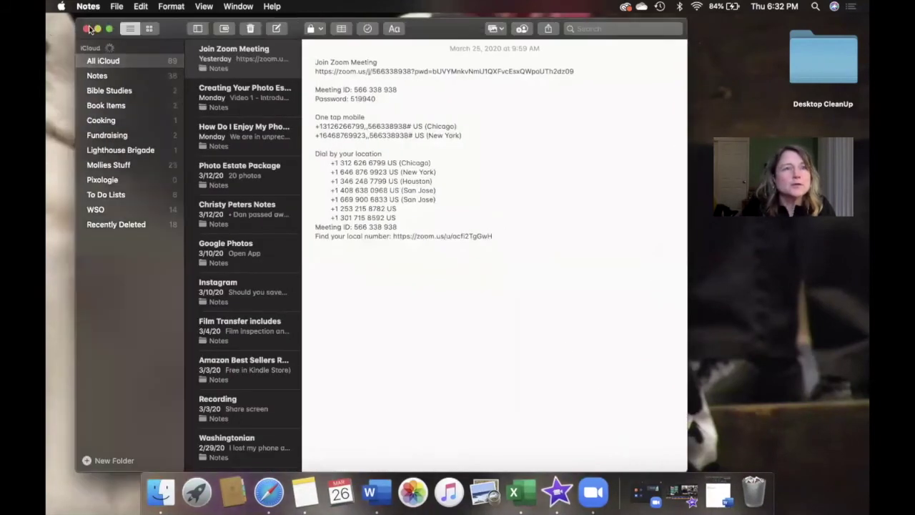
{"action": "left_click", "coordinate": [85, 29]}
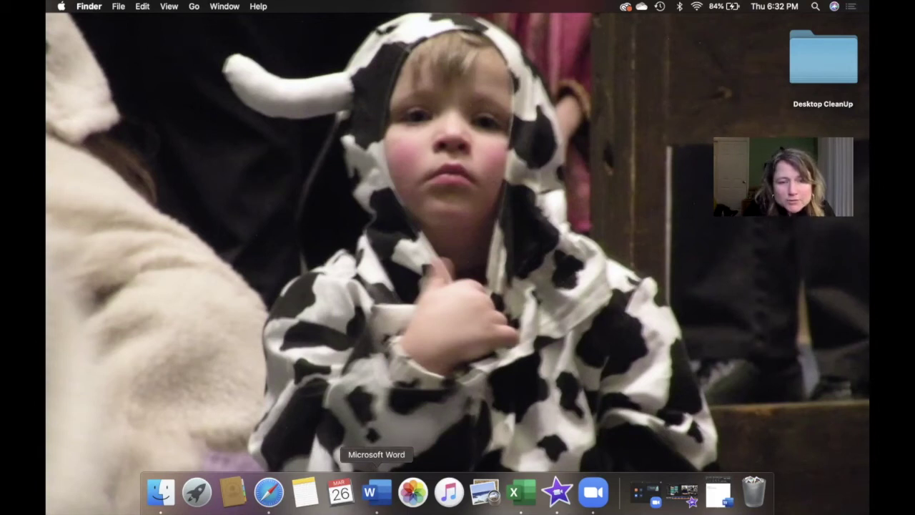
Step: Quit Word from the Dock and choose Don't Save for the unsaved Document1
{"action": "right_click", "coordinate": [381, 496]}
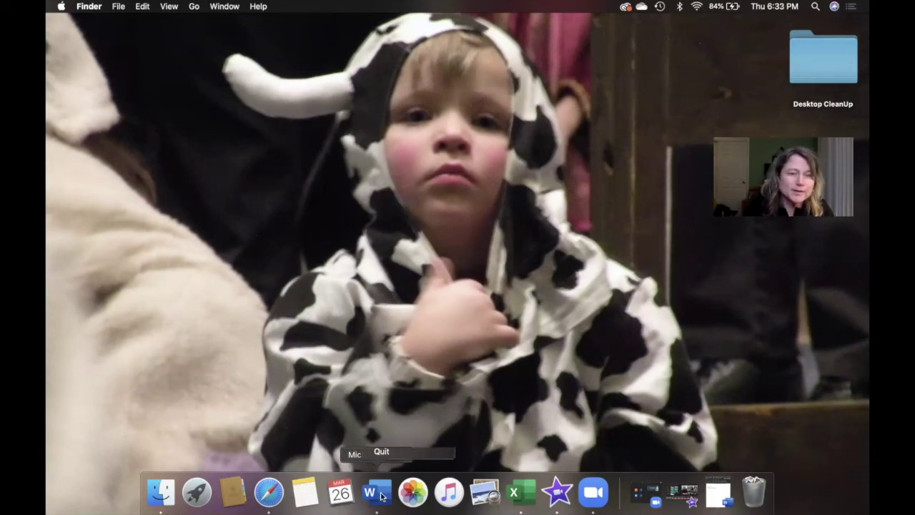
{"action": "left_click", "coordinate": [390, 453]}
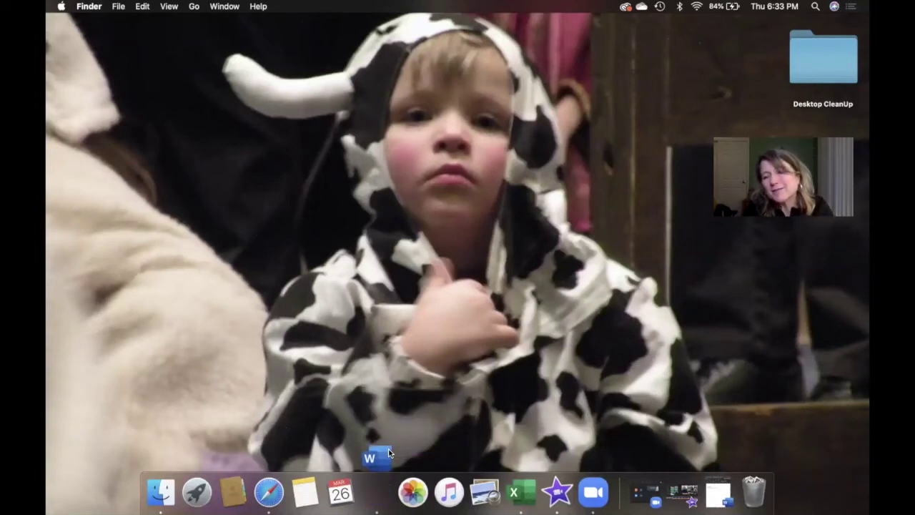
{"action": "left_click", "coordinate": [725, 485]}
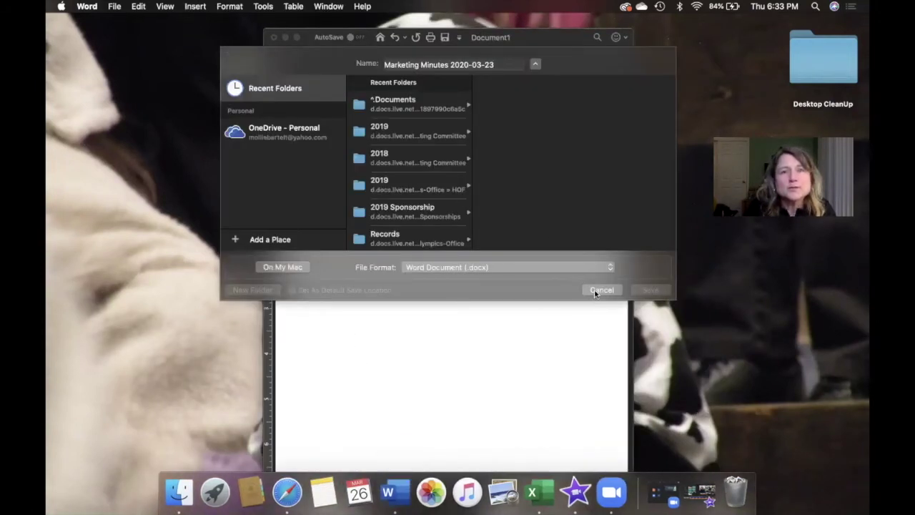
{"action": "left_click", "coordinate": [599, 291]}
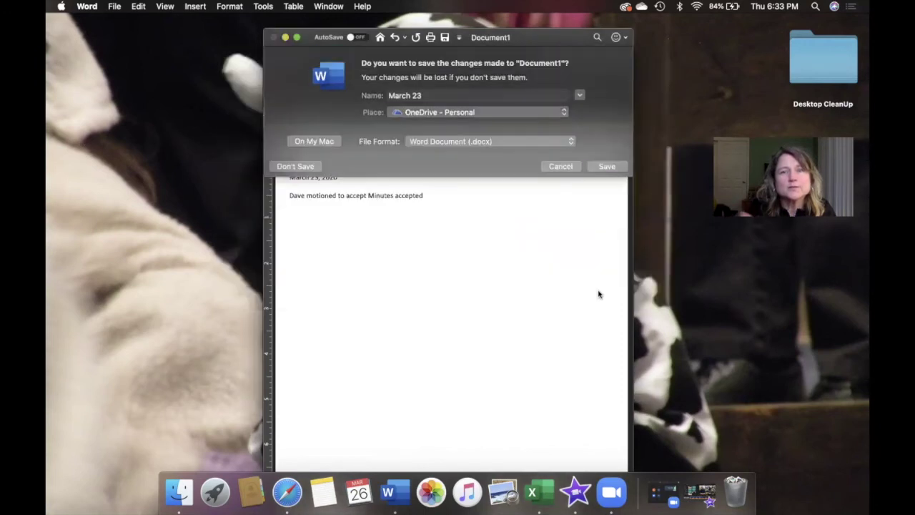
{"action": "left_click", "coordinate": [300, 166]}
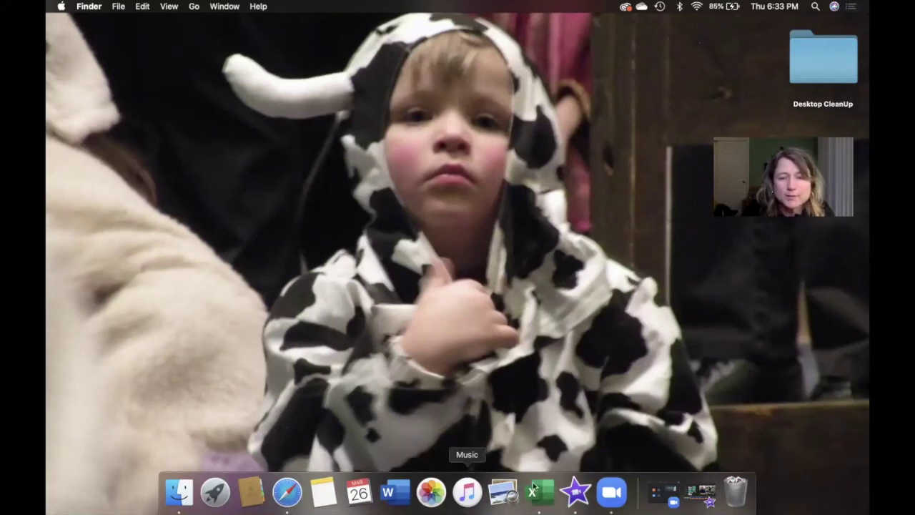
Step: Quit Microsoft Excel from its Dock menu
{"action": "right_click", "coordinate": [549, 495]}
{"action": "left_click", "coordinate": [544, 453]}
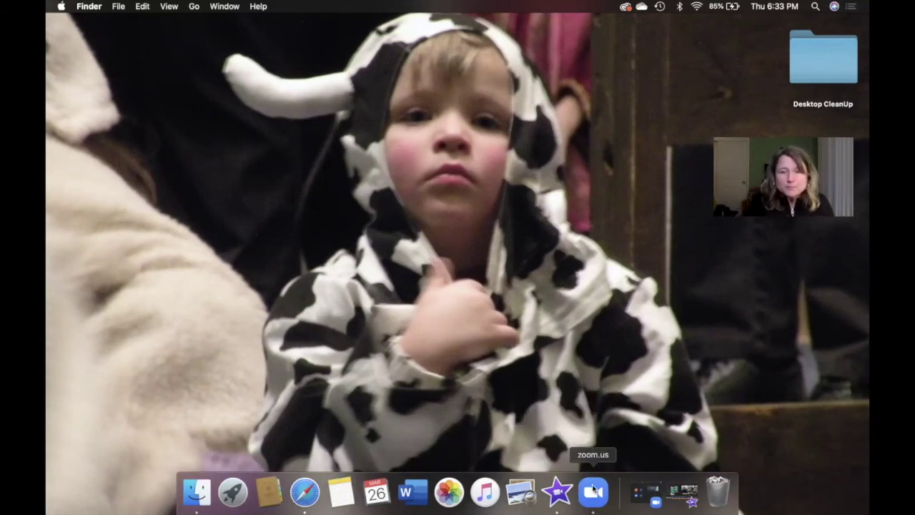